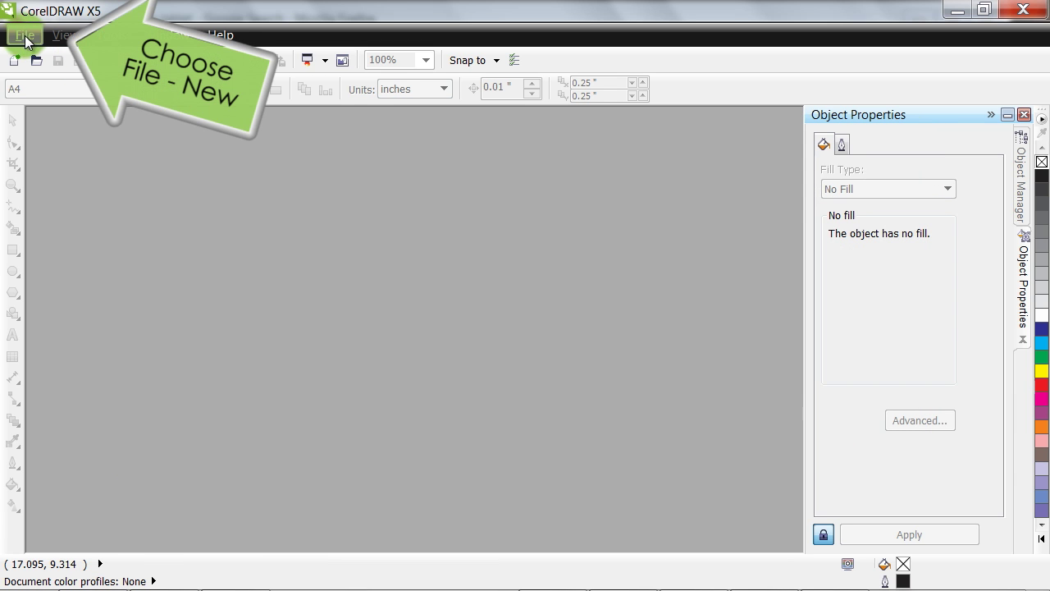
# - Create Untitled-1 from the Epilog Engraver preset with width 24 in and height 18 in
pyautogui.click(26, 39)
pyautogui.click(51, 18)
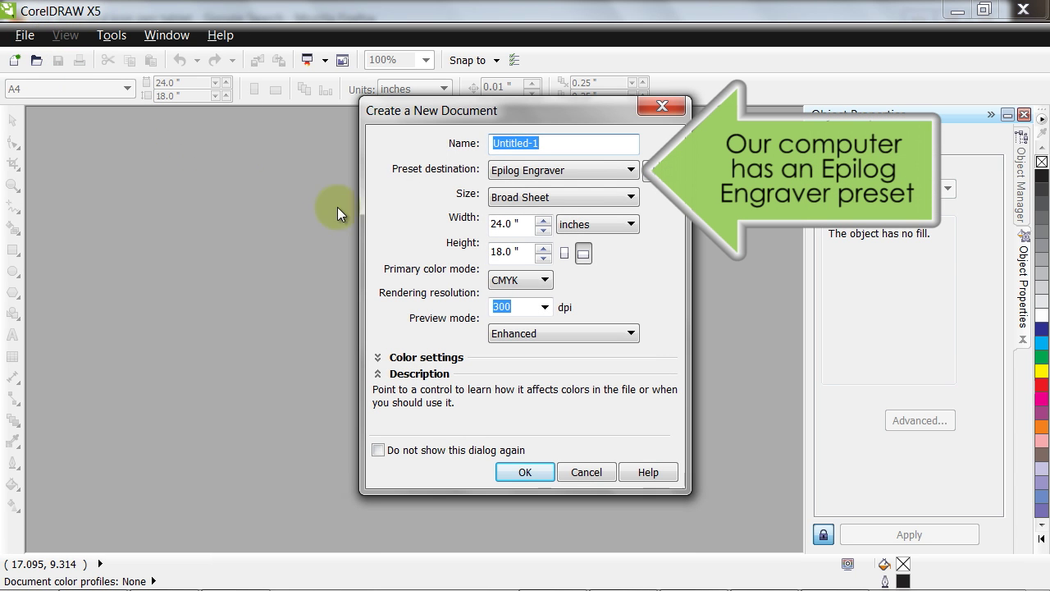
pyautogui.click(631, 169)
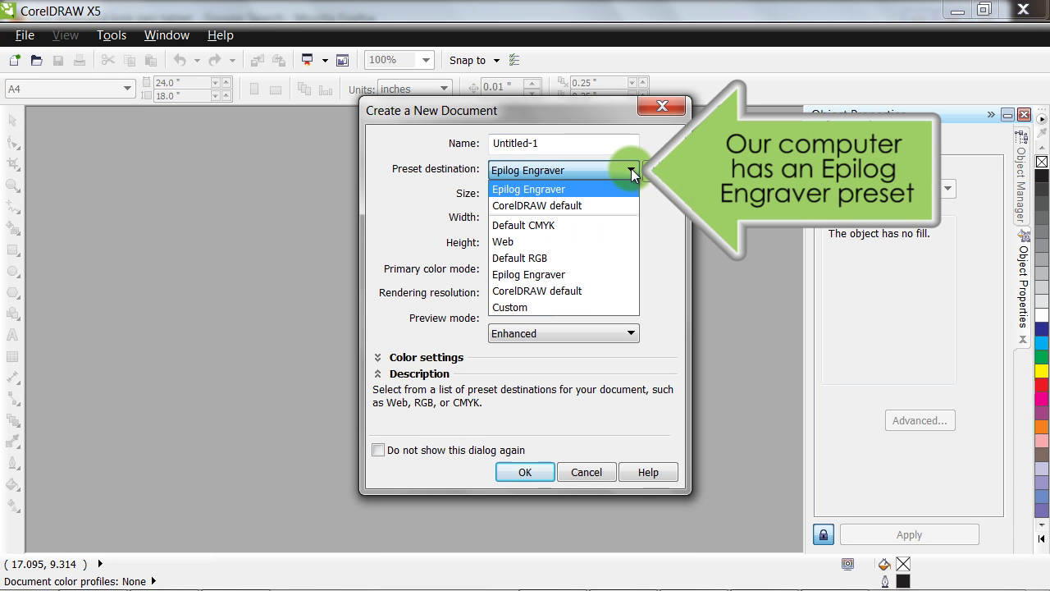
pyautogui.click(629, 168)
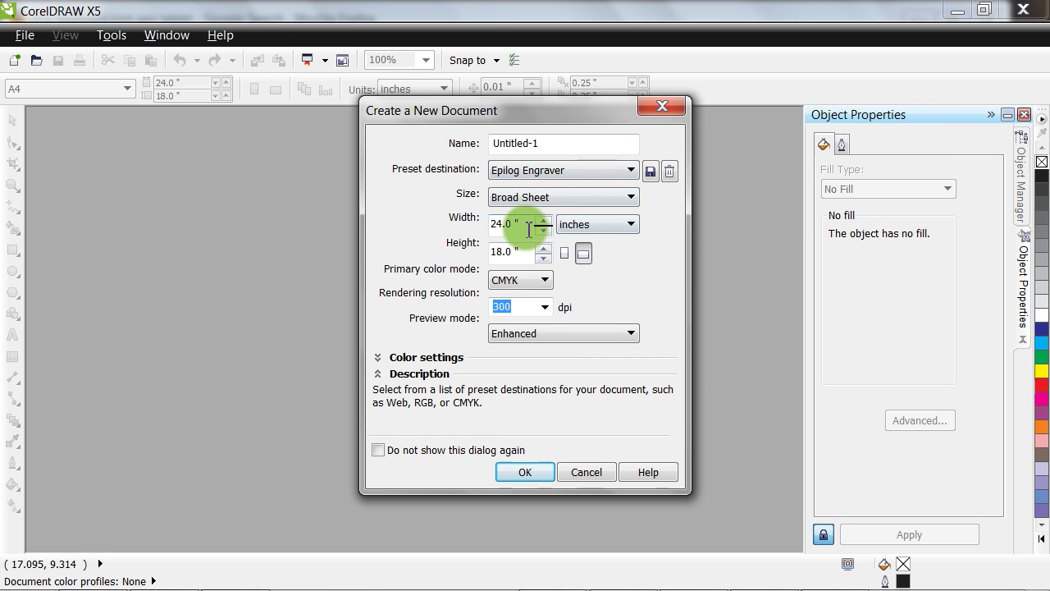
pyautogui.moveTo(526, 226); pyautogui.dragTo(469, 224)
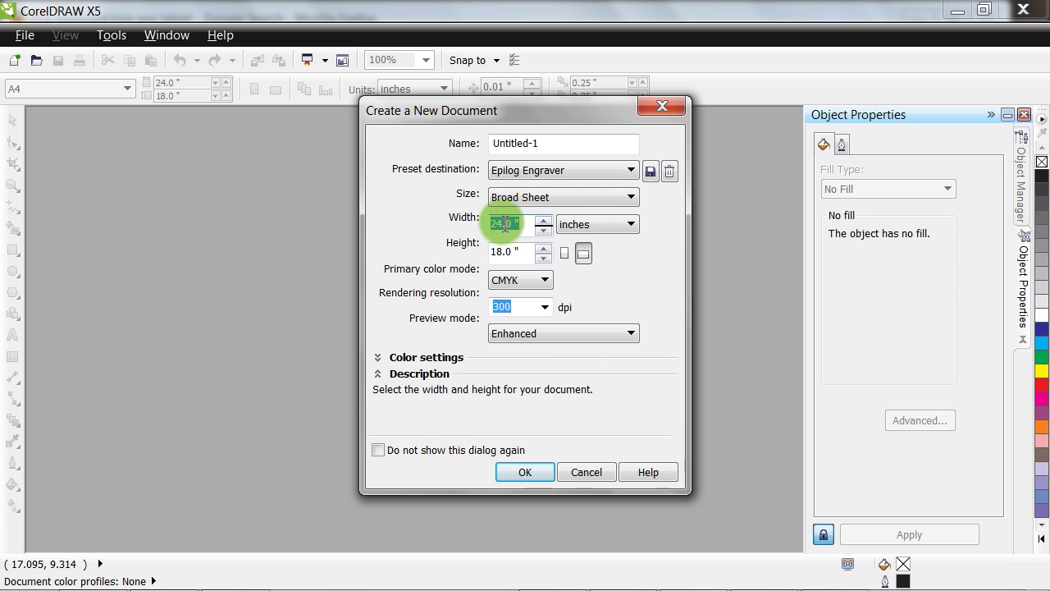
pyautogui.write('24')
pyautogui.moveTo(535, 251); pyautogui.dragTo(469, 251)
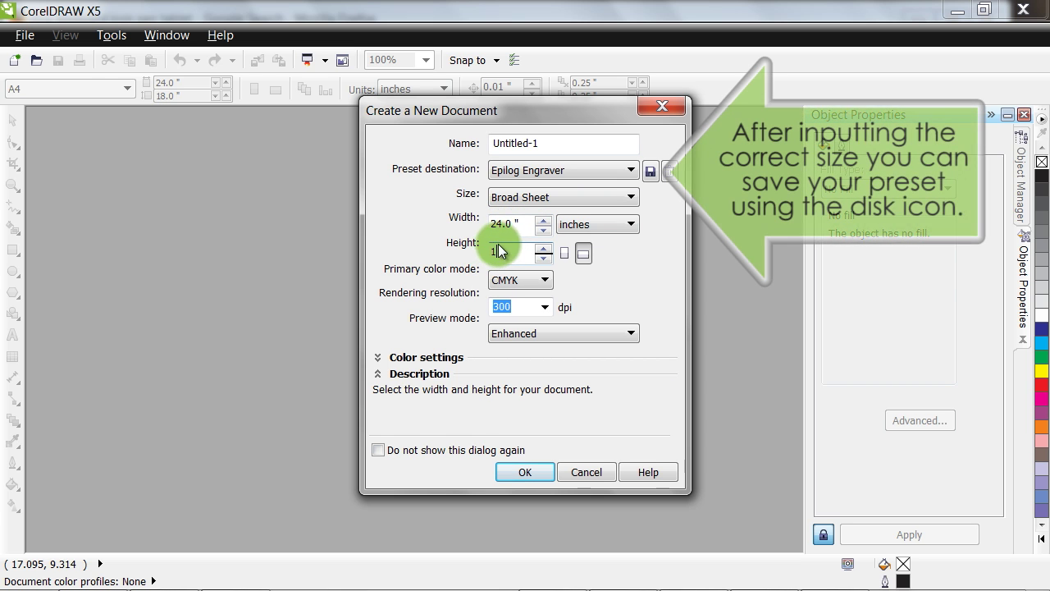
pyautogui.write('18')
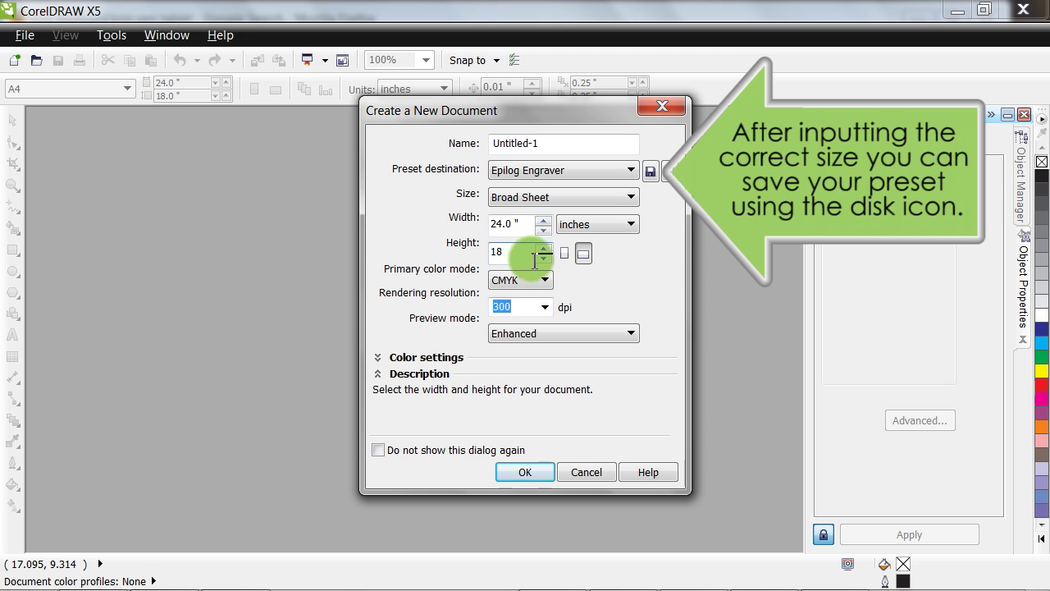
pyautogui.moveTo(563, 333)
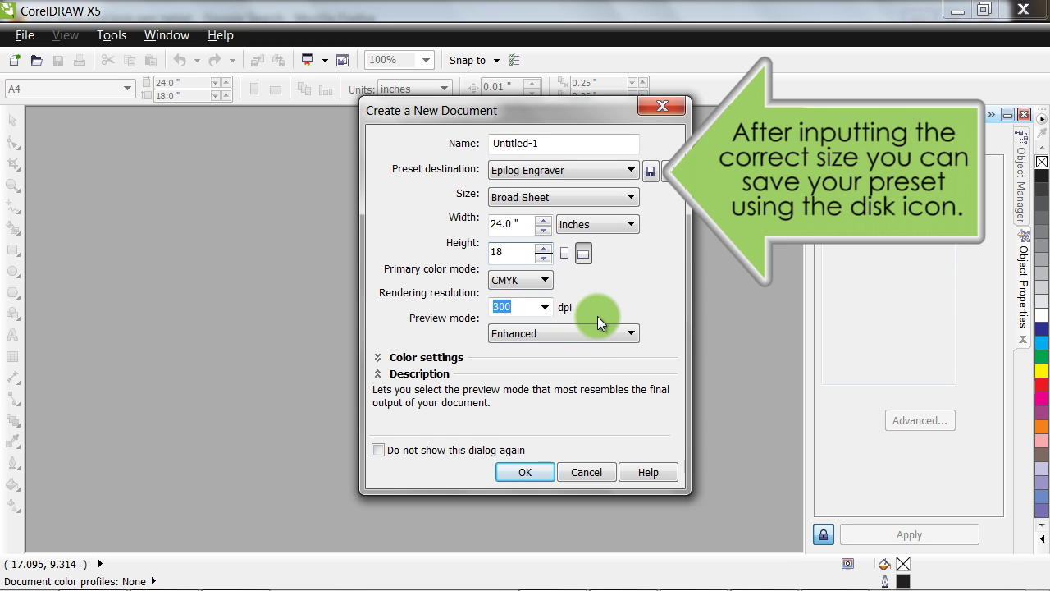
pyautogui.click(530, 469)
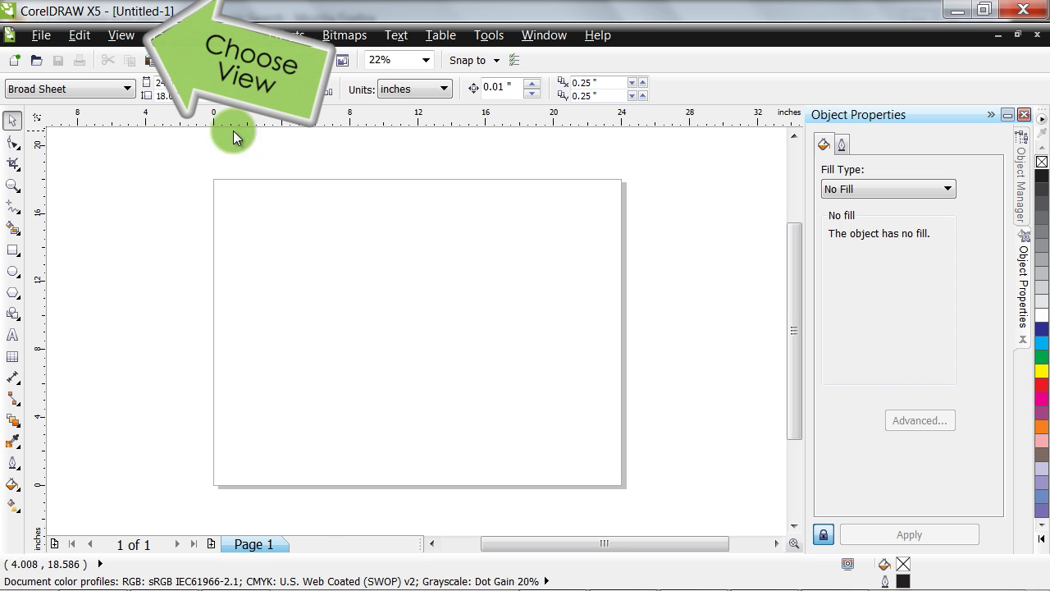
# - Keep rulers visible and set the ruler zero point at the page's top-left corner
pyautogui.click(127, 39)
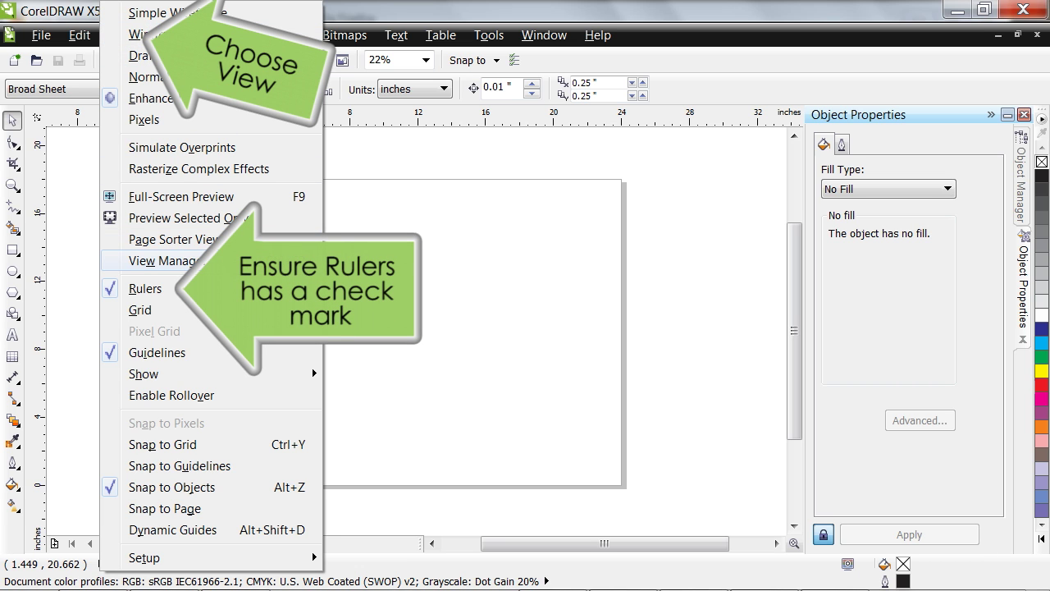
pyautogui.click(365, 254)
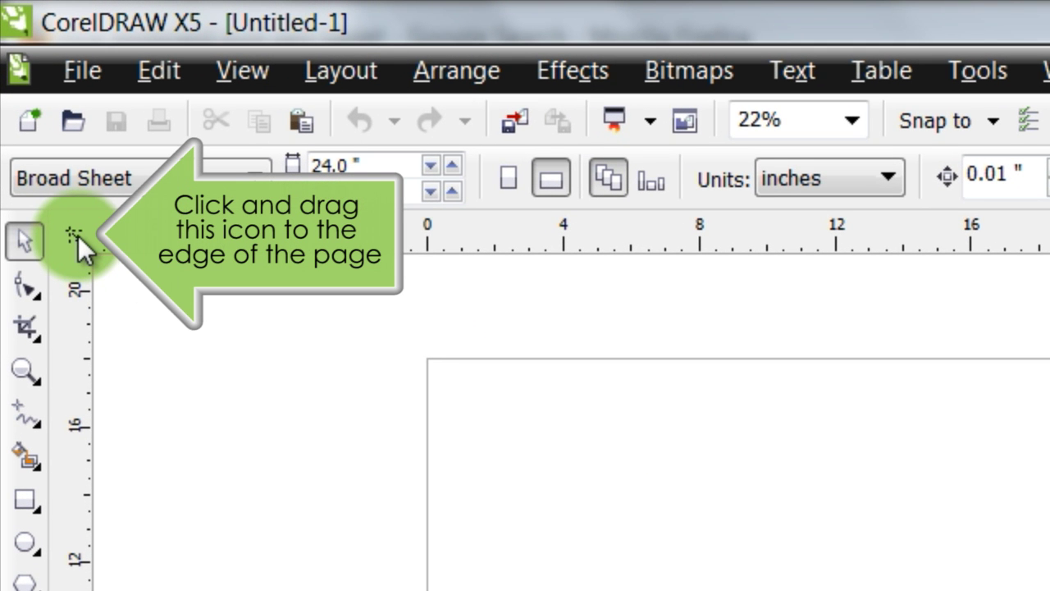
pyautogui.moveTo(78, 233); pyautogui.dragTo(428, 359)
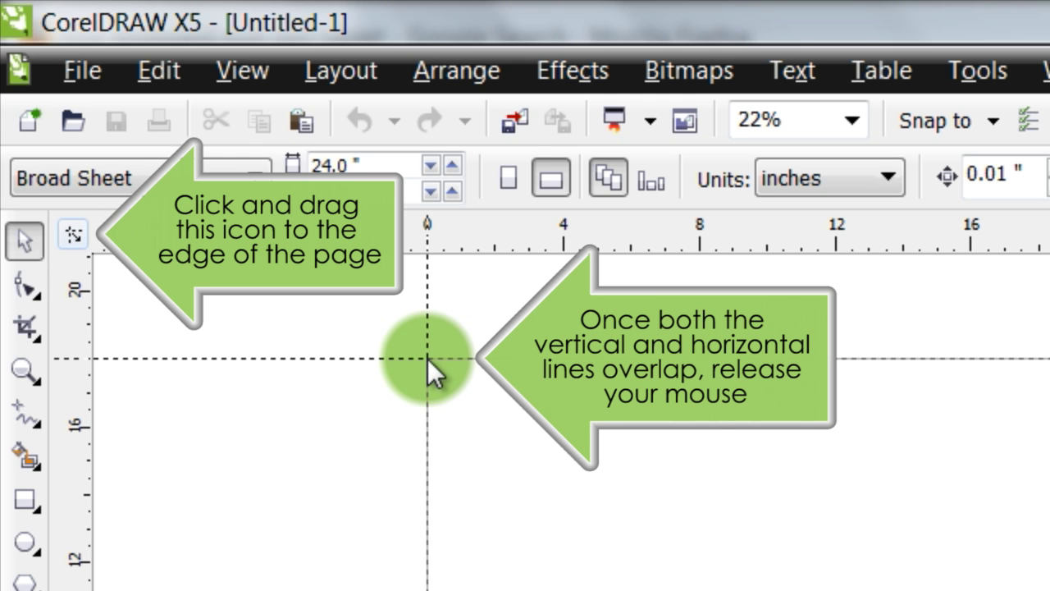
pyautogui.moveTo(428, 359); pyautogui.dragTo(428, 359)
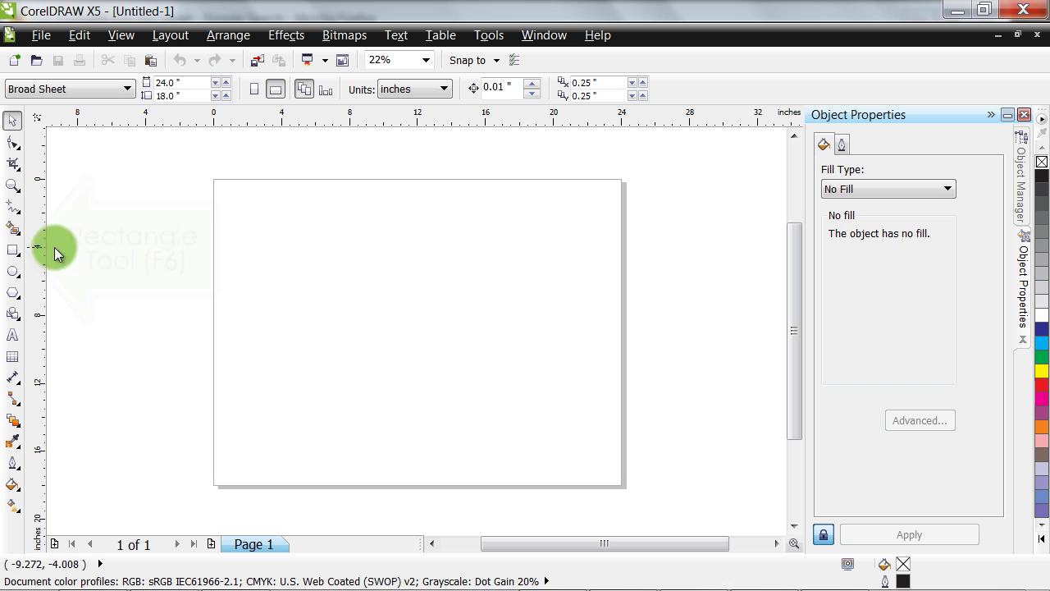
# - Draw a rectangle and size it to 3 × 2 inches with the ratio unlocked
pyautogui.click(13, 251)
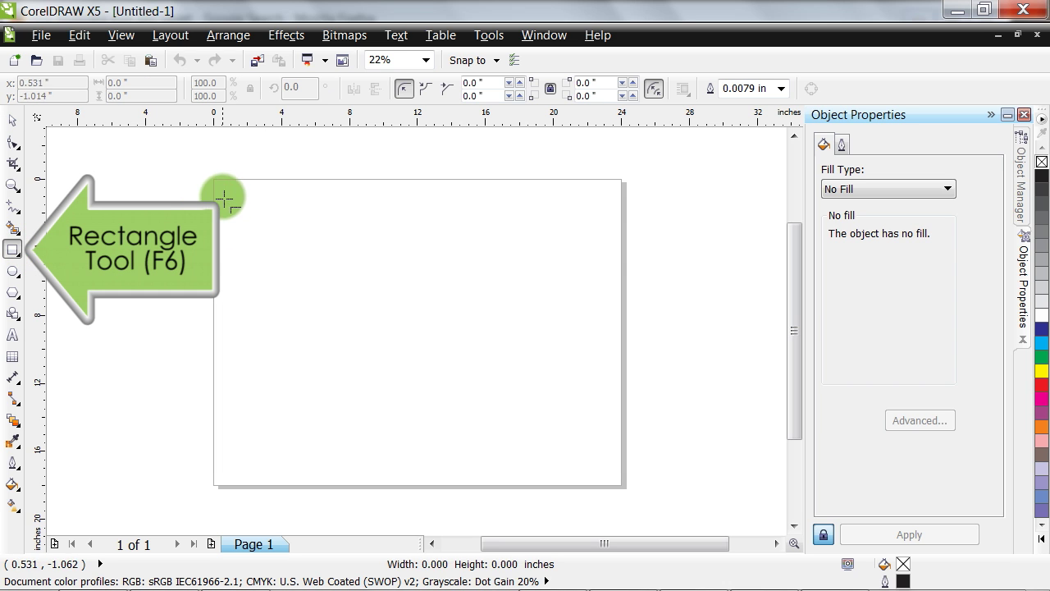
pyautogui.moveTo(222, 197)
pyautogui.mouseDown()
pyautogui.moveTo(320, 257)
pyautogui.moveTo(386, 279)
pyautogui.mouseUp()
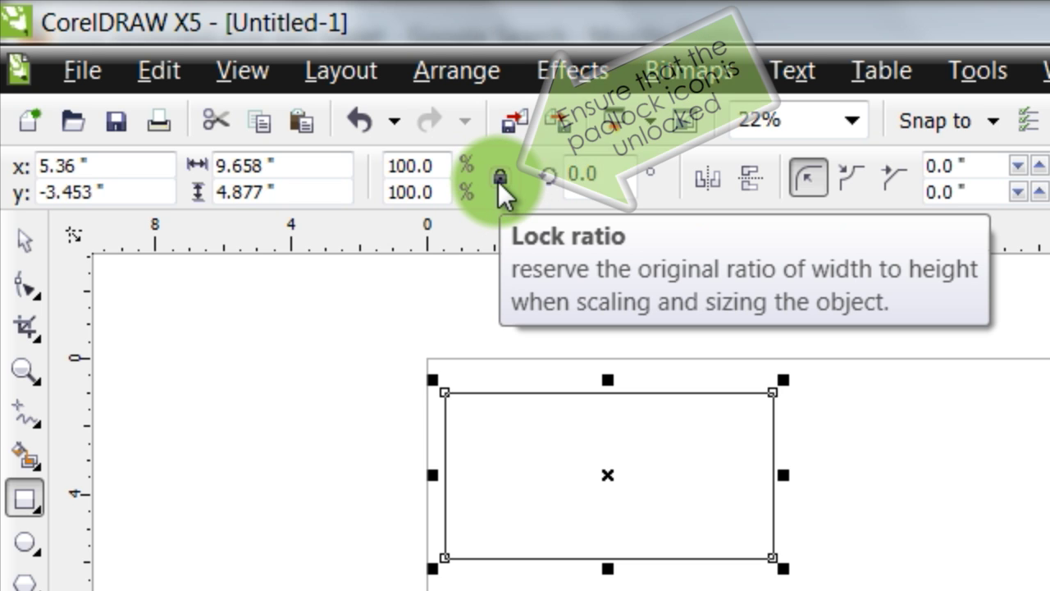
pyautogui.click(501, 180)
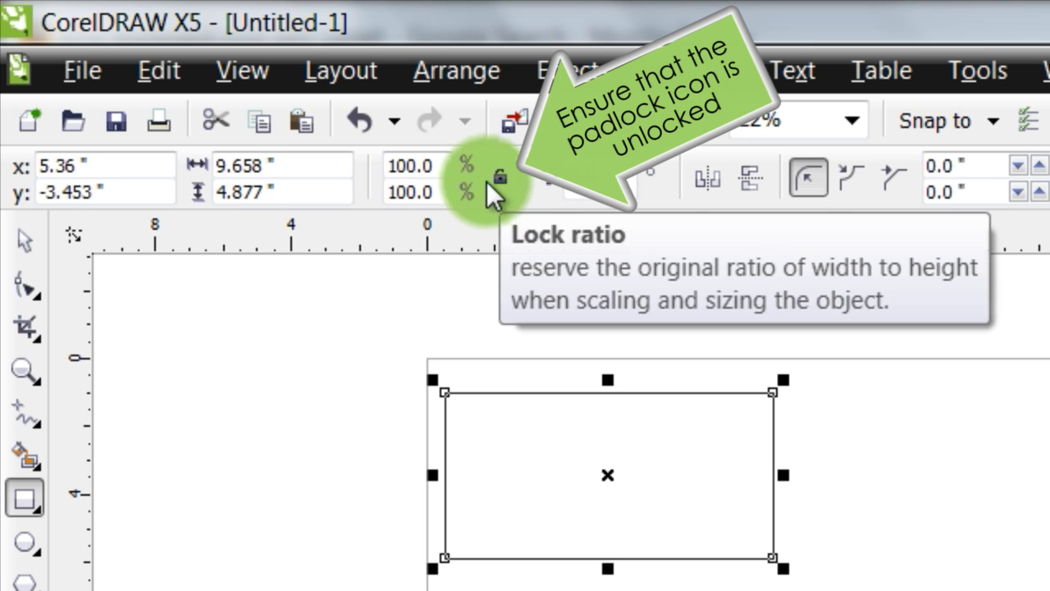
pyautogui.moveTo(305, 169); pyautogui.dragTo(199, 175)
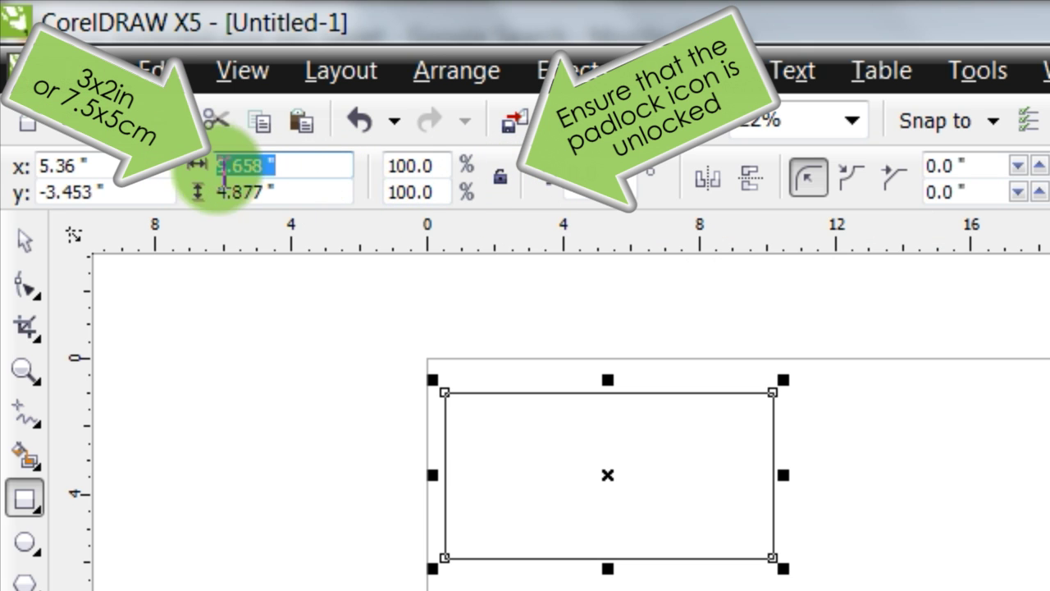
pyautogui.write('3')
pyautogui.moveTo(279, 192); pyautogui.dragTo(260, 190)
pyautogui.doubleClick(260, 190)
pyautogui.write('2')
pyautogui.press('Return')
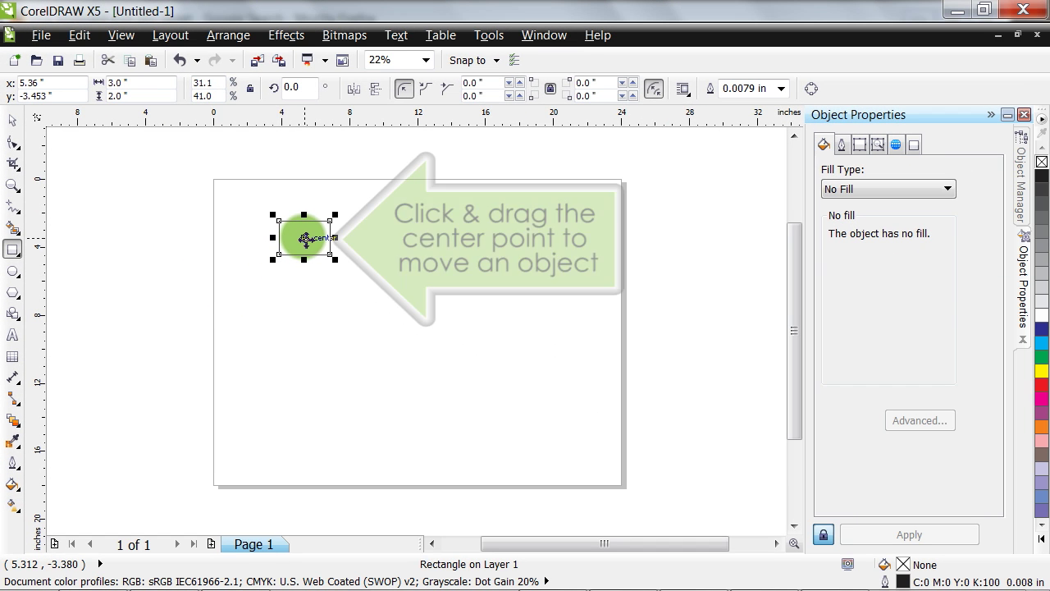
# - Move the rectangle to the page's top-left corner and zoom to fit it
pyautogui.moveTo(307, 240); pyautogui.dragTo(248, 205)
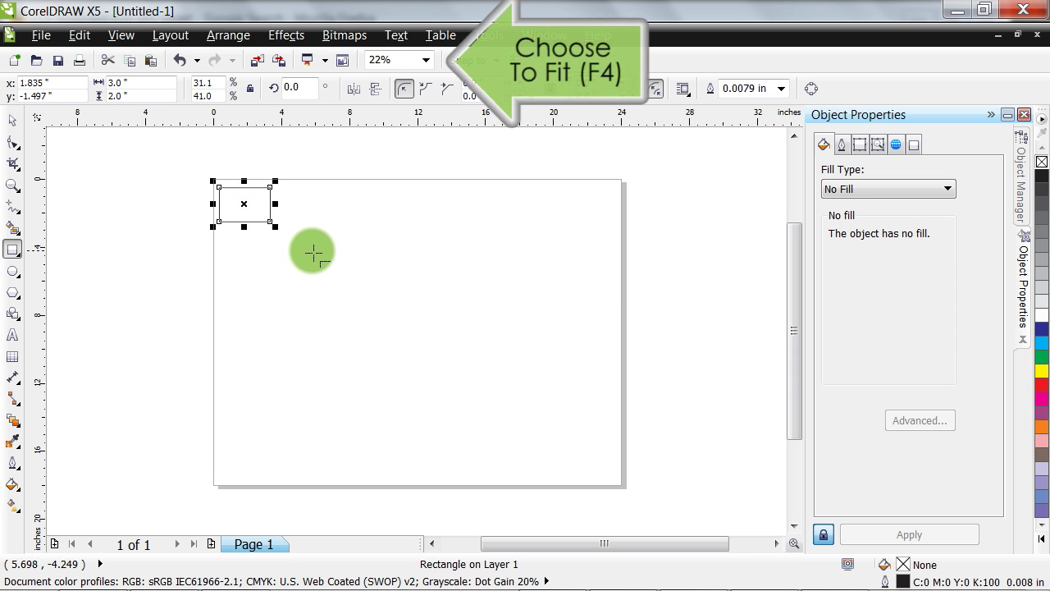
pyautogui.click(427, 61)
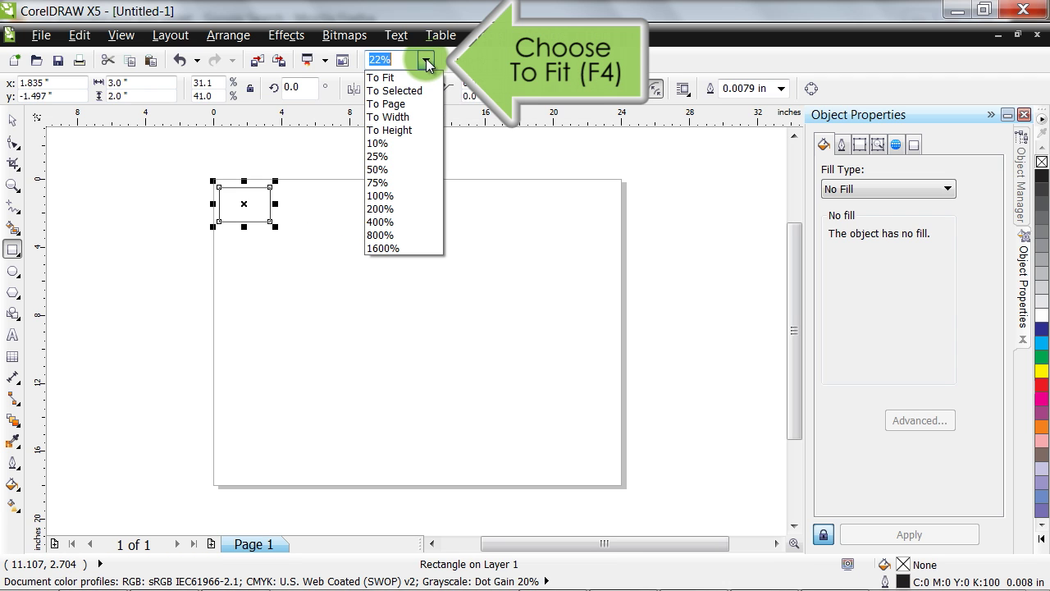
pyautogui.click(383, 78)
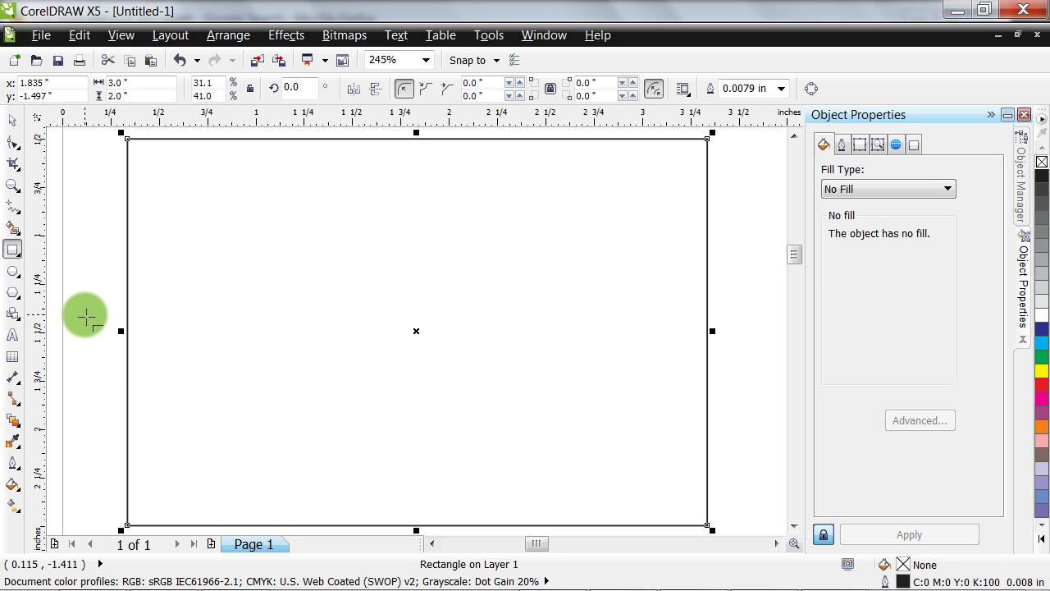
# - Draw a locked-ratio 0.25-inch circle and place it in the rectangle's top-left corner
pyautogui.click(14, 272)
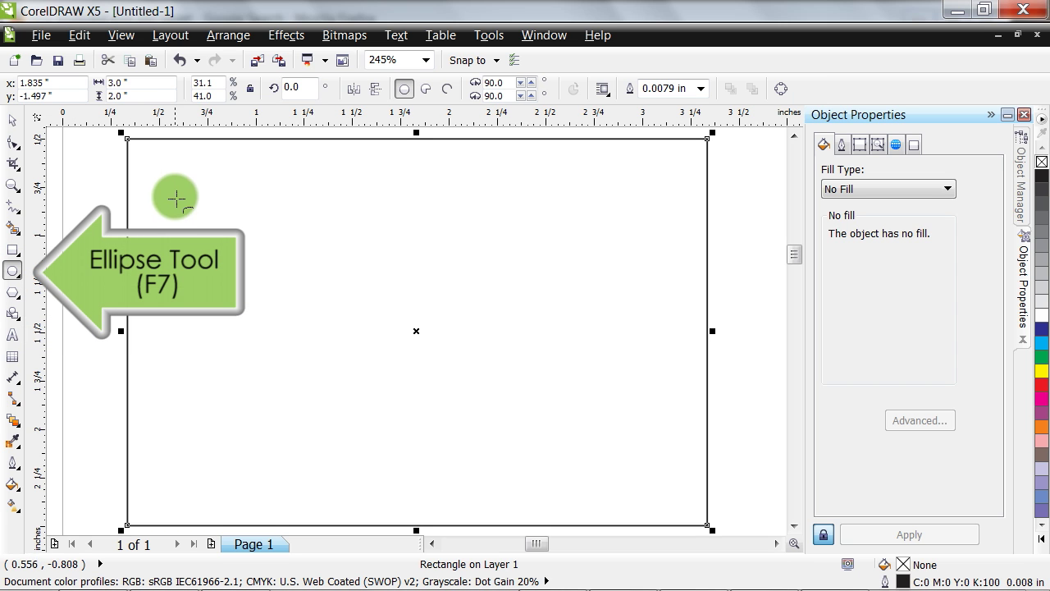
pyautogui.moveTo(187, 184)
pyautogui.mouseDown()
pyautogui.moveTo(320, 309)
pyautogui.moveTo(398, 266)
pyautogui.moveTo(440, 260)
pyautogui.moveTo(402, 260)
pyautogui.moveTo(307, 342)
pyautogui.moveTo(290, 424)
pyautogui.moveTo(284, 402)
pyautogui.moveTo(373, 274)
pyautogui.moveTo(436, 258)
pyautogui.moveTo(328, 310)
pyautogui.moveTo(288, 432)
pyautogui.moveTo(322, 352)
pyautogui.moveTo(260, 251)
pyautogui.moveTo(281, 274)
pyautogui.moveTo(266, 266)
pyautogui.mouseUp()
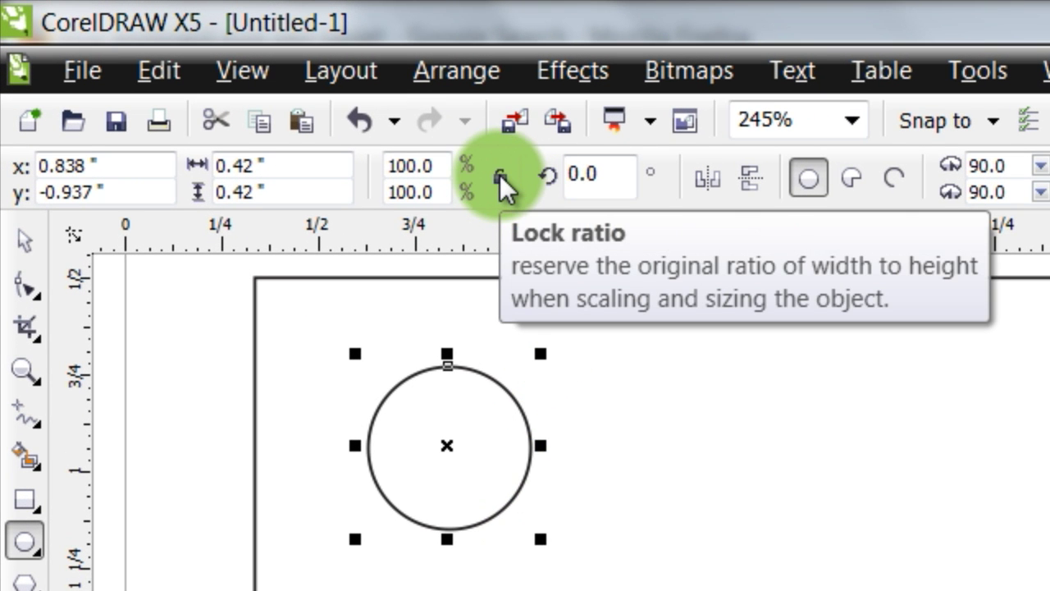
pyautogui.click(499, 177)
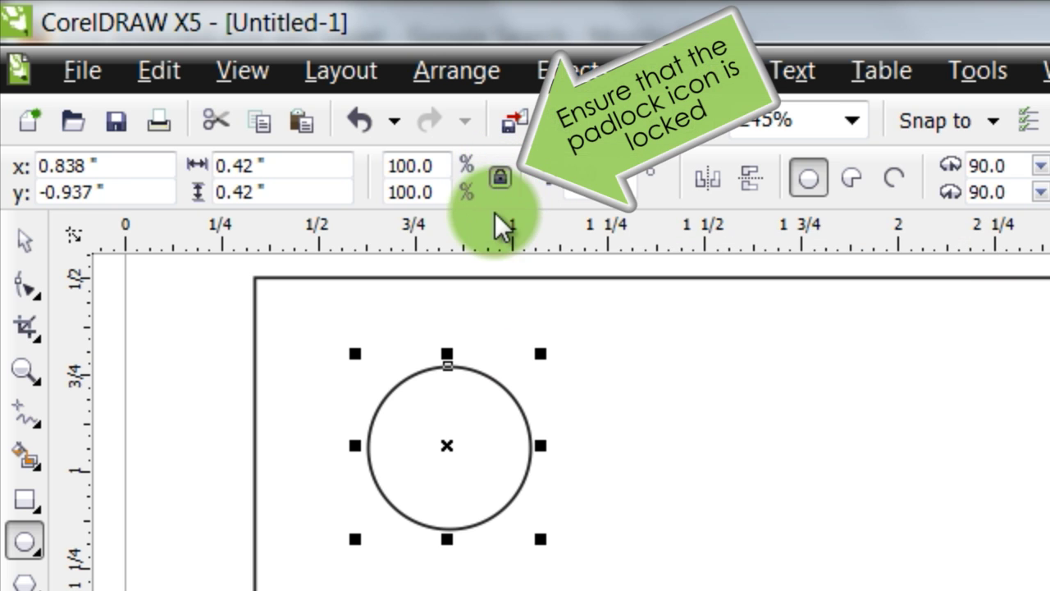
pyautogui.click(298, 168)
pyautogui.moveTo(297, 168); pyautogui.dragTo(192, 174)
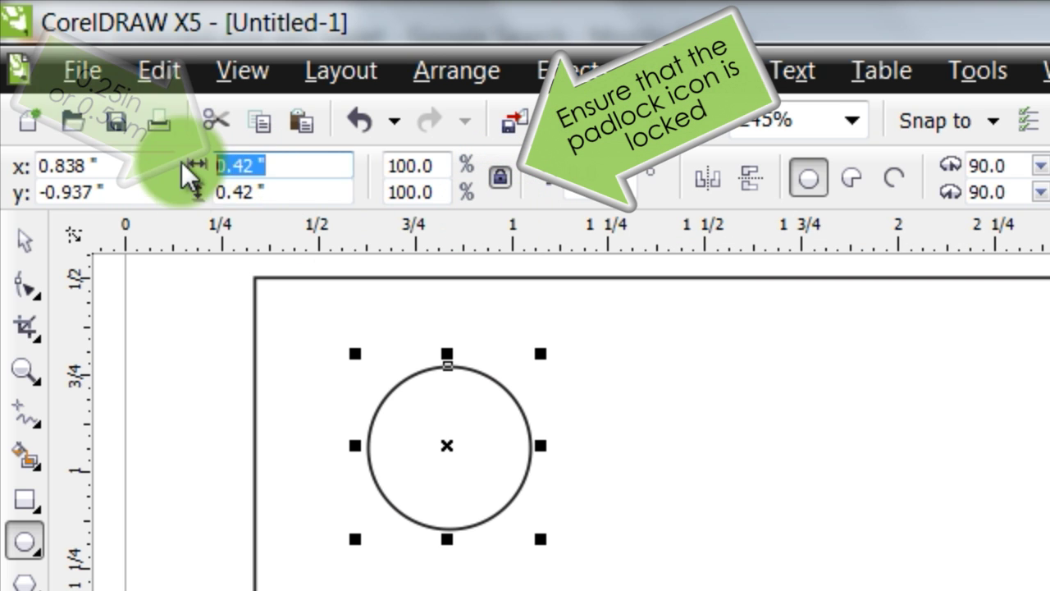
pyautogui.write('.25')
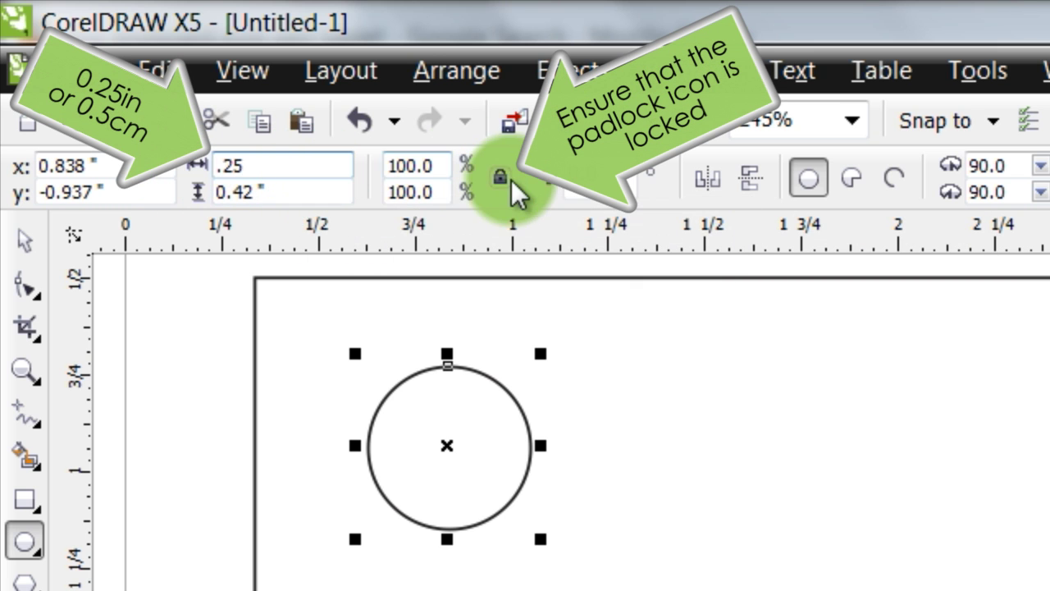
pyautogui.press('Return')
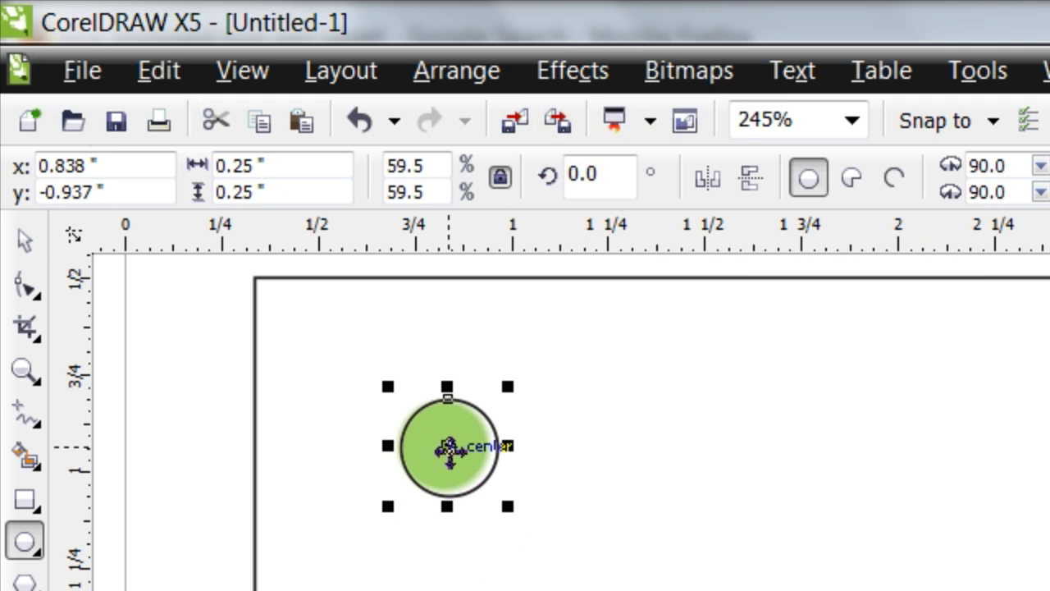
pyautogui.moveTo(449, 449); pyautogui.dragTo(341, 366)
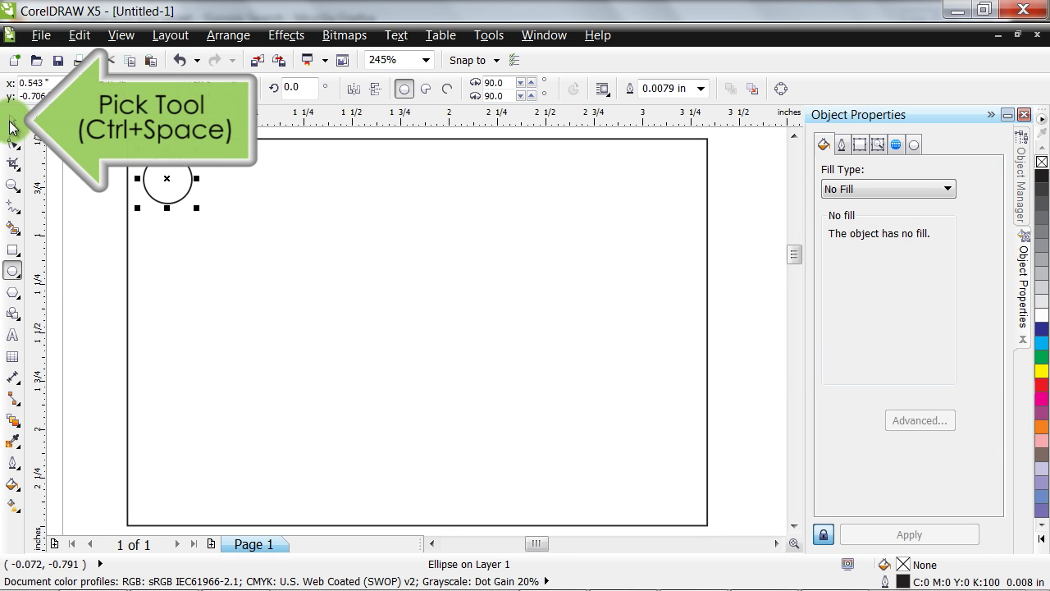
# - Give the circle and rectangle red hairline outlines, then lock both objects
pyautogui.click(12, 126)
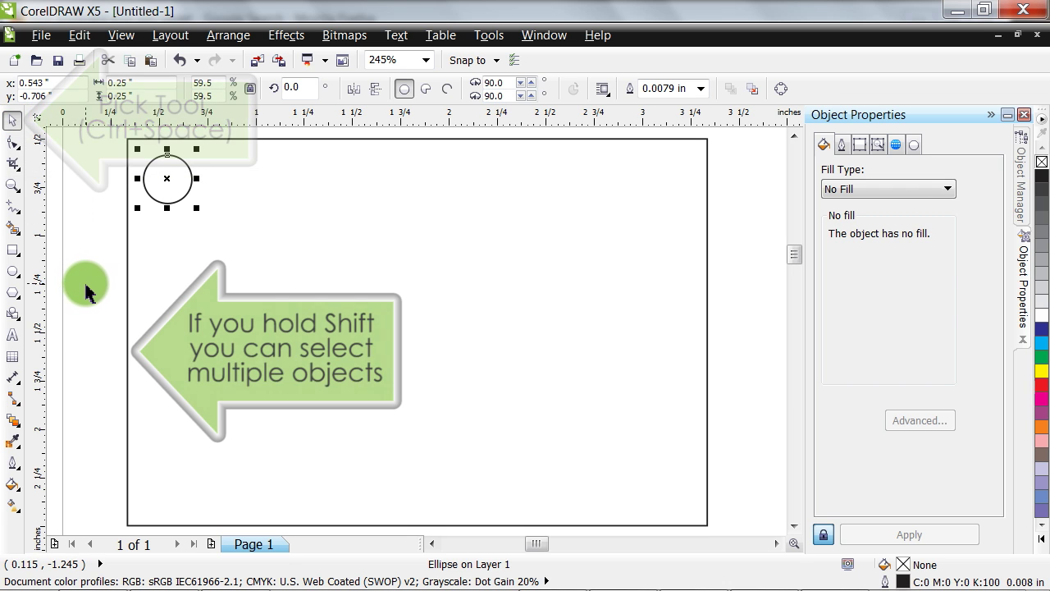
pyautogui.keyDown('shift'); pyautogui.click(129, 278); pyautogui.keyUp('shift')
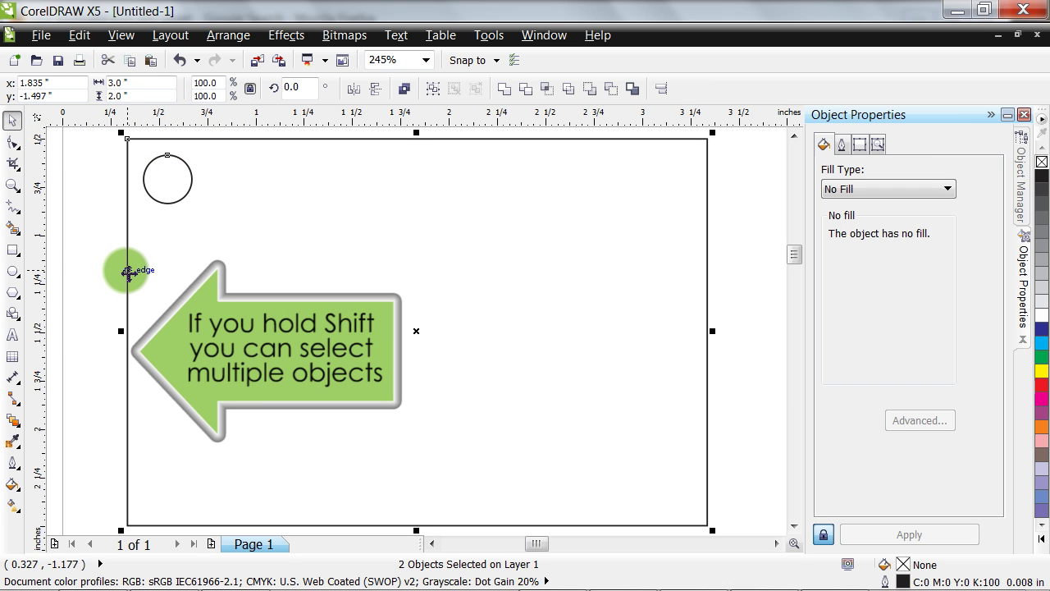
pyautogui.keyDown('shift'); pyautogui.click(148, 187); pyautogui.keyUp('shift')
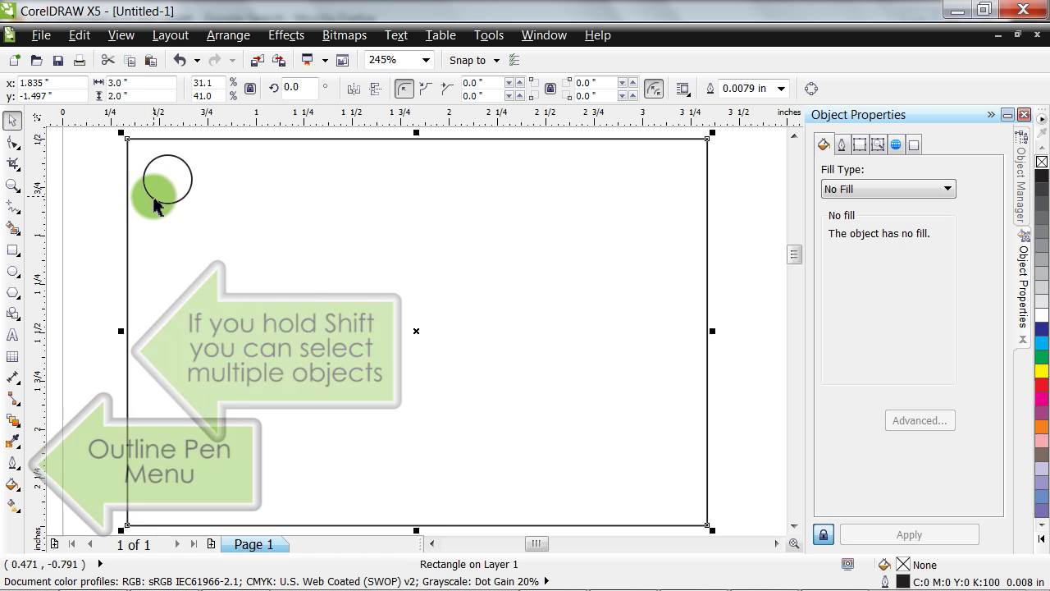
pyautogui.keyDown('shift'); pyautogui.click(159, 201); pyautogui.keyUp('shift')
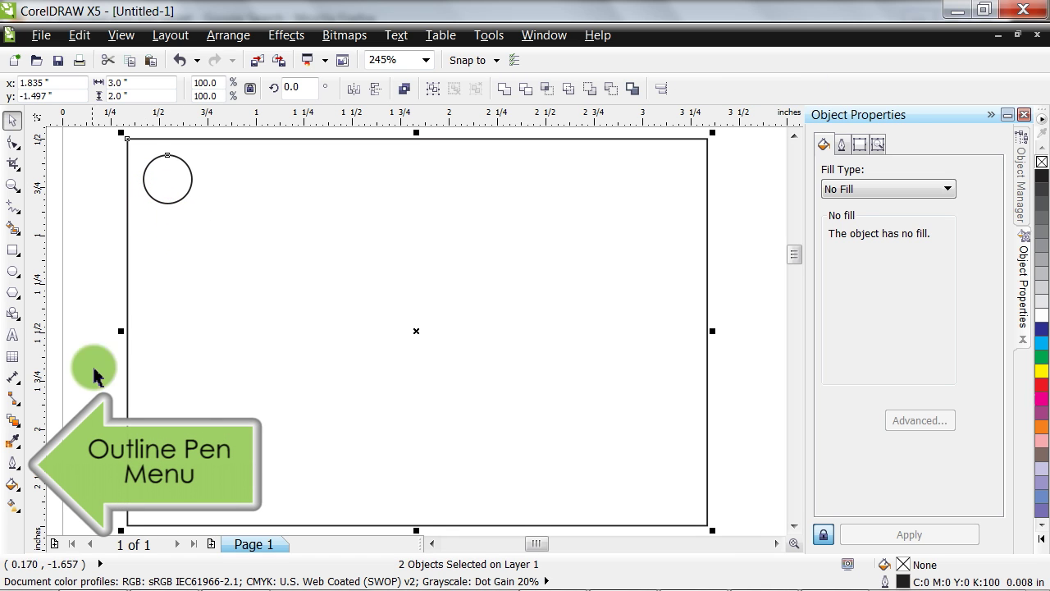
pyautogui.click(14, 464)
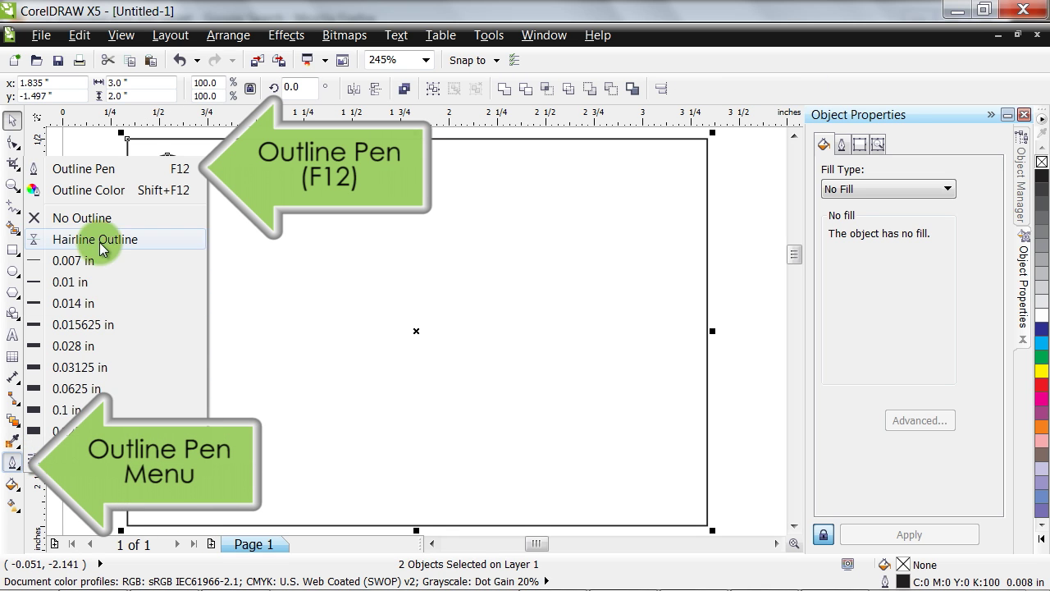
pyautogui.click(102, 167)
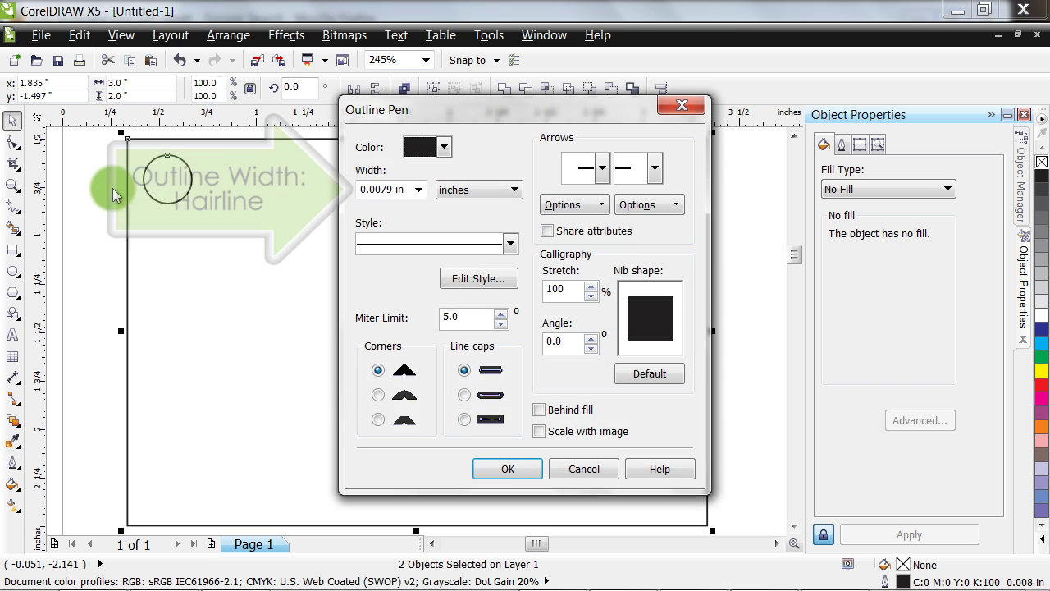
pyautogui.click(419, 189)
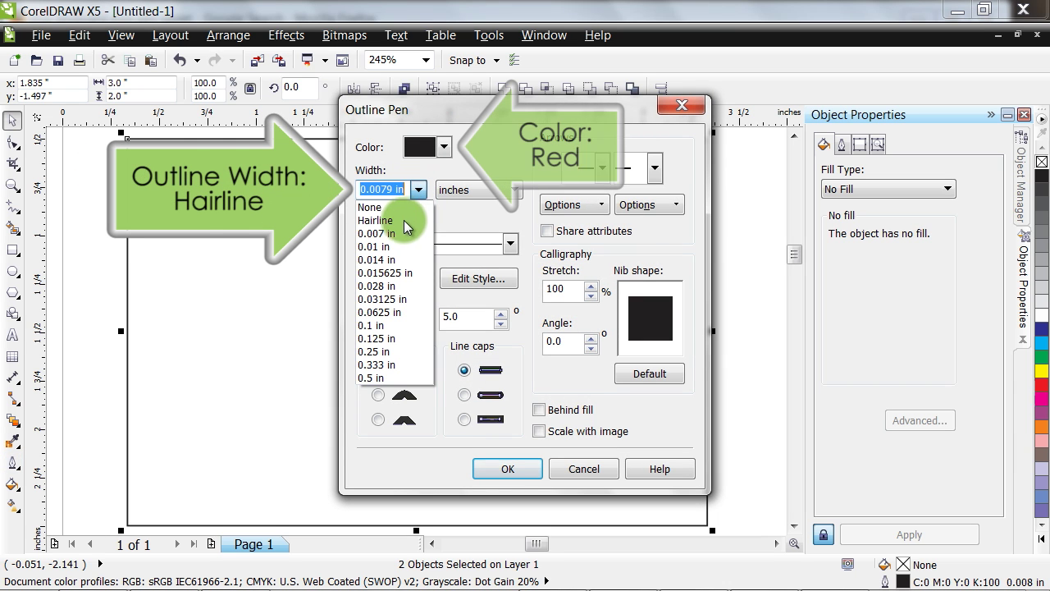
pyautogui.click(400, 217)
pyautogui.click(432, 153)
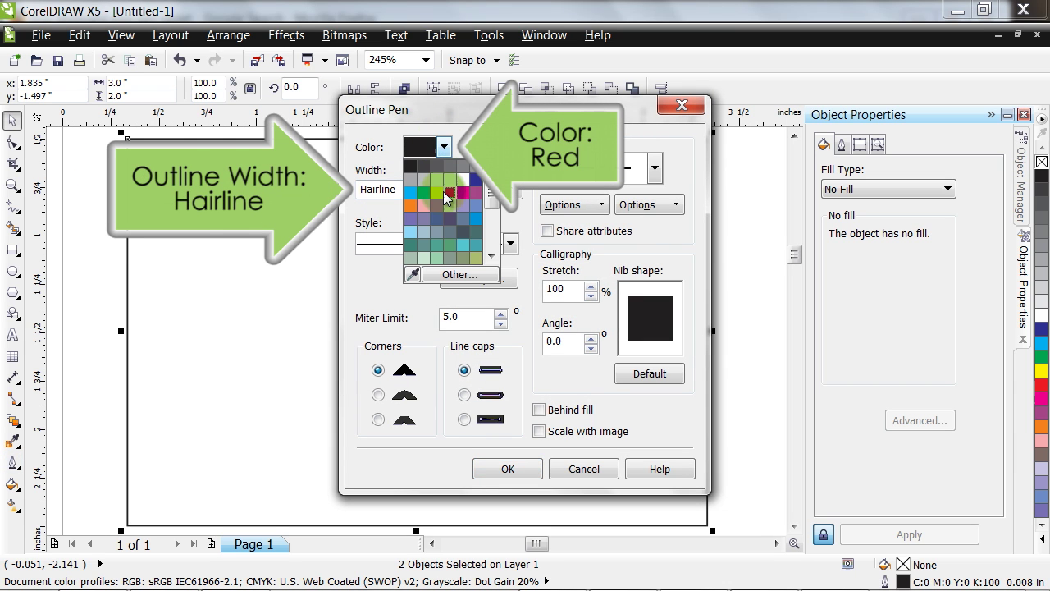
pyautogui.click(446, 199)
pyautogui.click(504, 469)
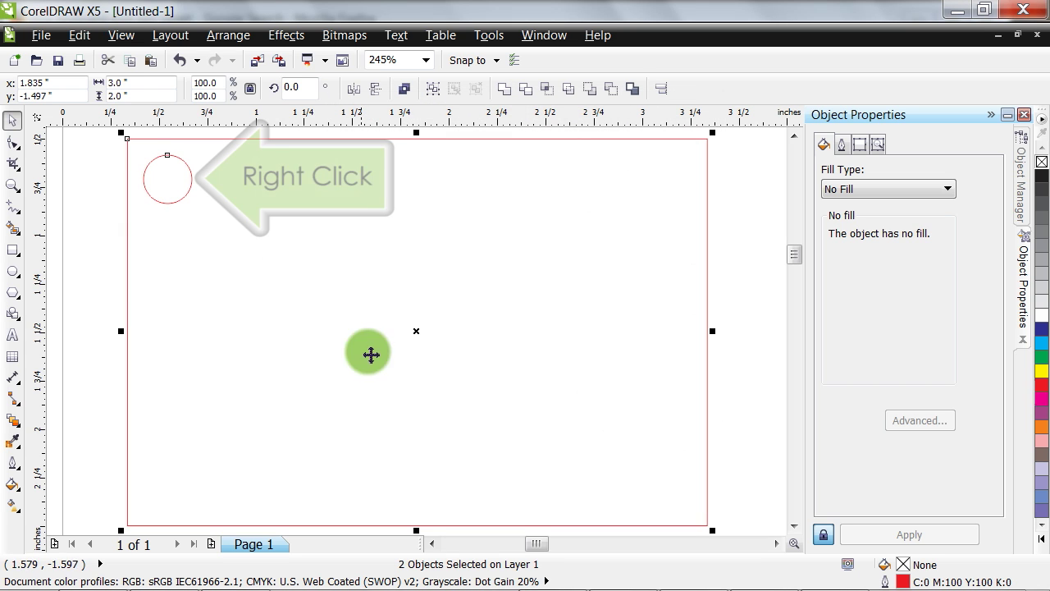
pyautogui.rightClick(166, 206)
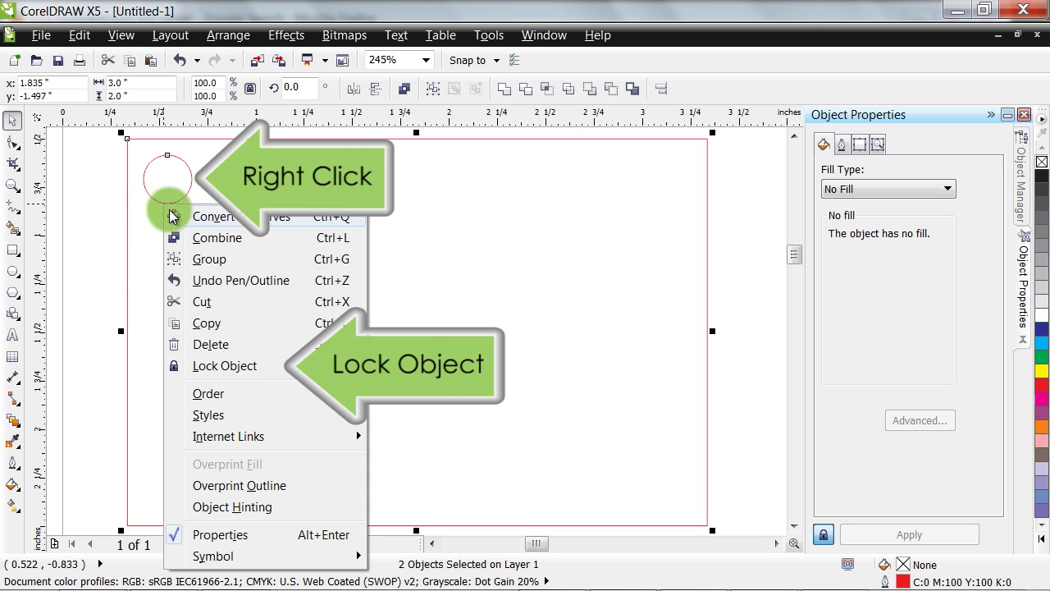
pyautogui.click(218, 367)
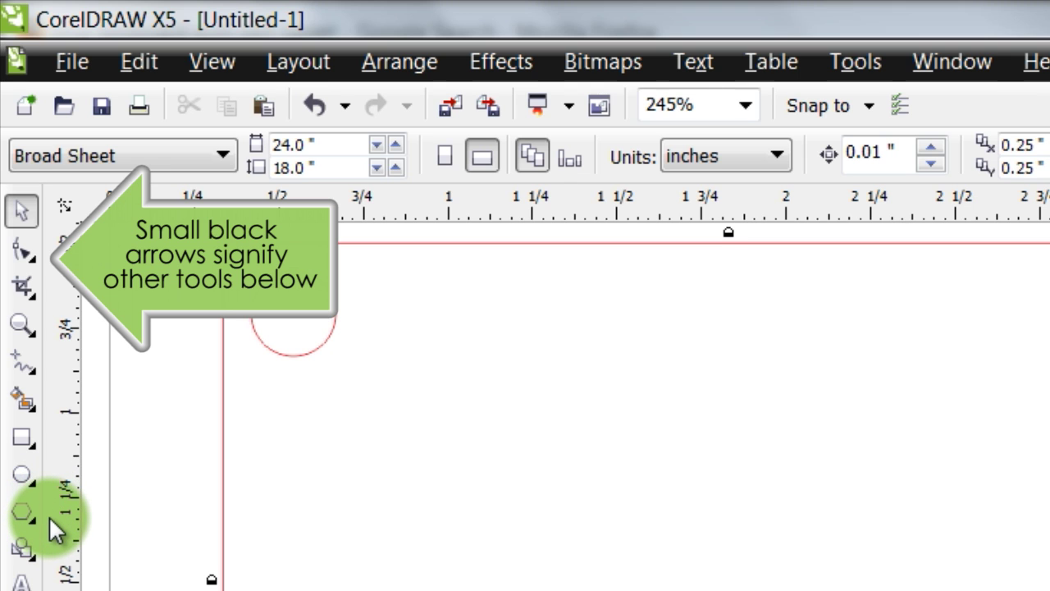
# - Draw two straight vertical lines down the card with the Pen tool
pyautogui.click(28, 366)
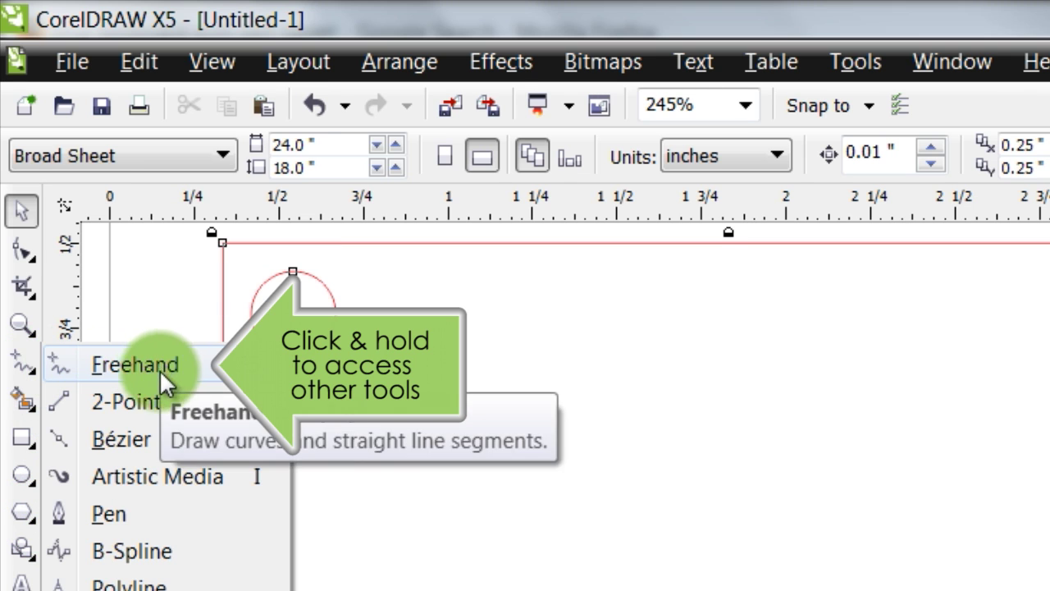
pyautogui.click(125, 515)
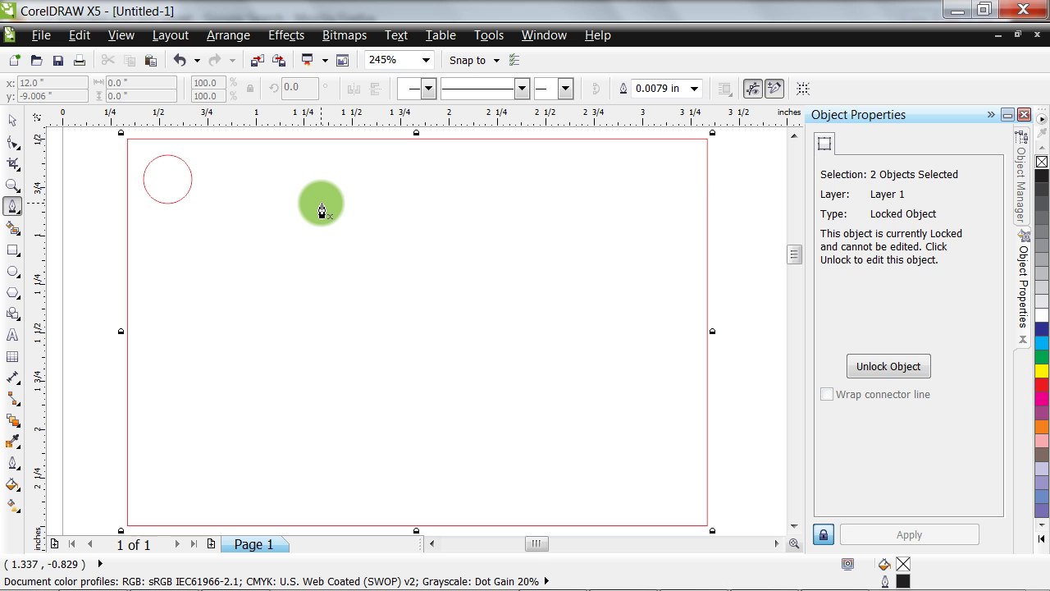
pyautogui.click(320, 187)
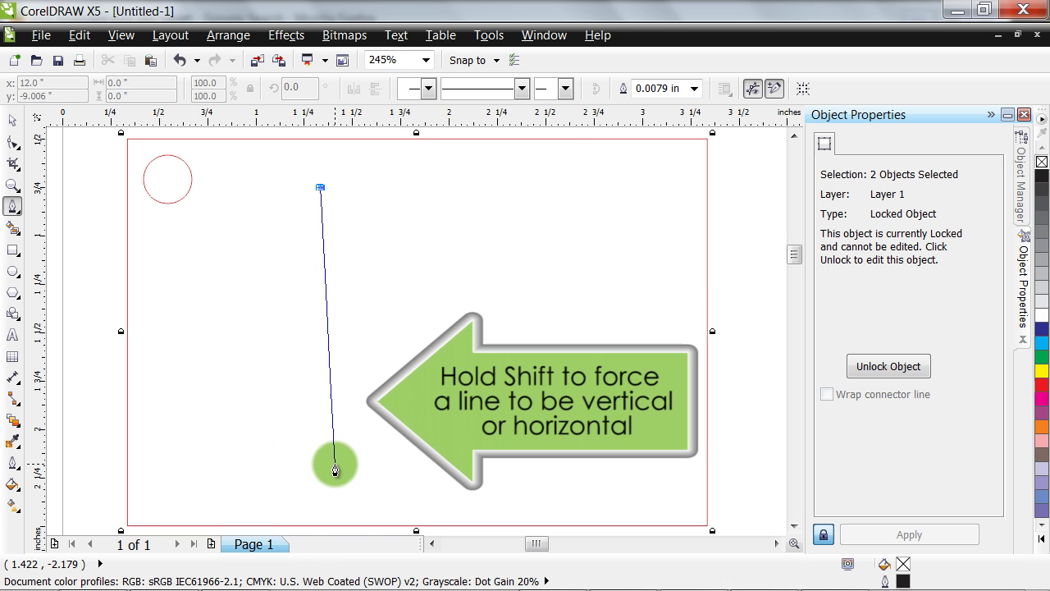
pyautogui.press('shift')
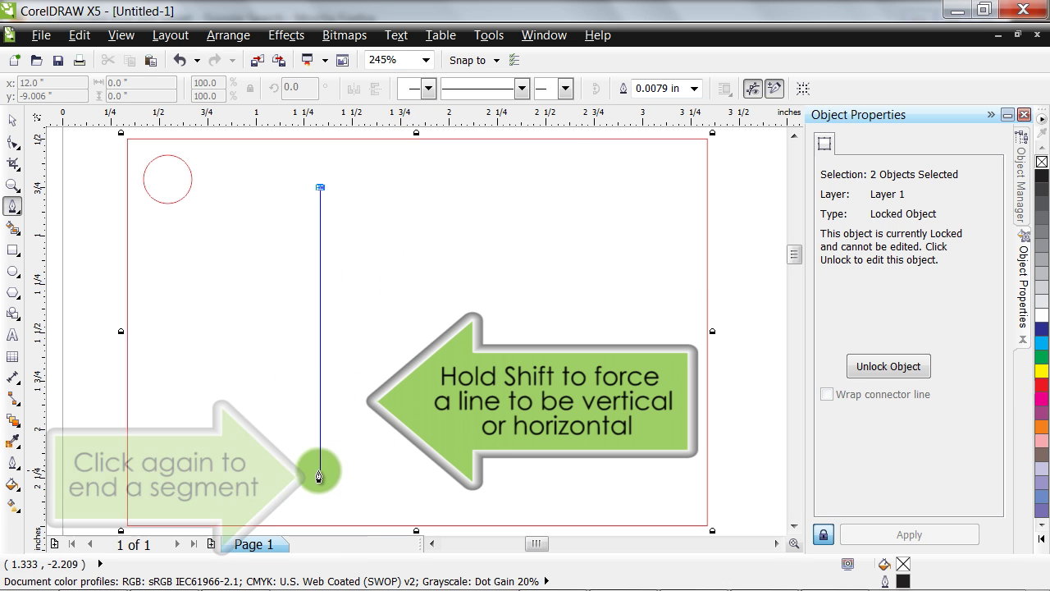
pyautogui.click(321, 478)
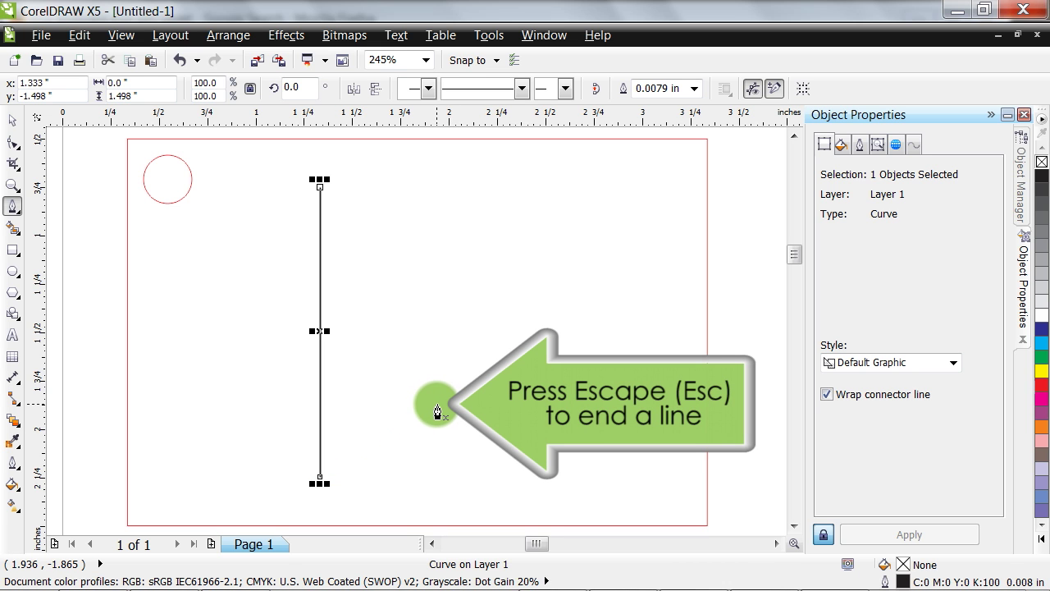
pyautogui.press('Escape')
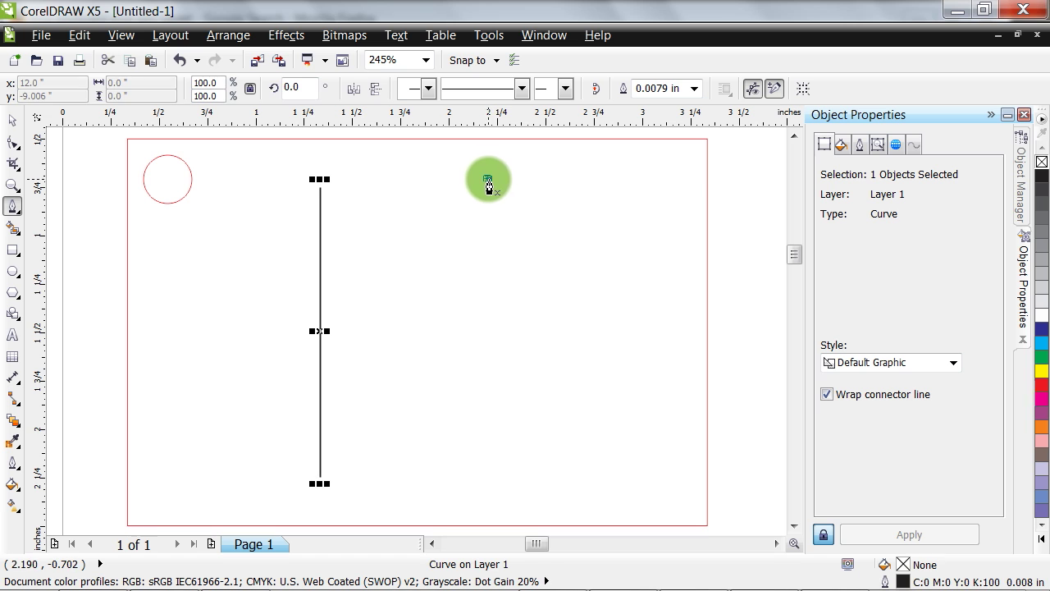
pyautogui.click(487, 179)
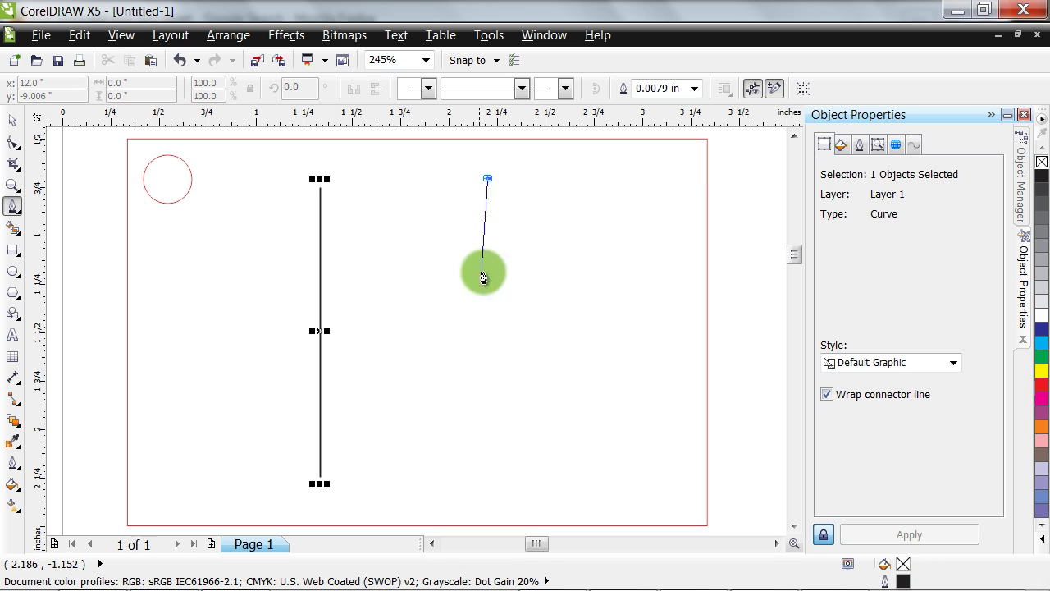
pyautogui.click(488, 490)
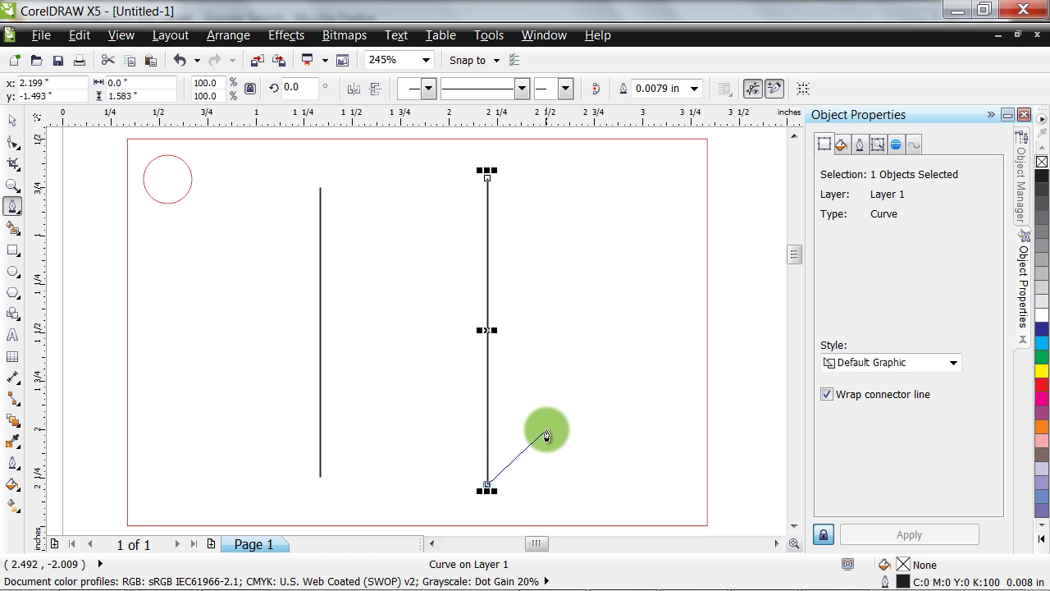
pyautogui.press('Escape')
# - Draw the upper and lower horizontal lines across the card
pyautogui.click(170, 269)
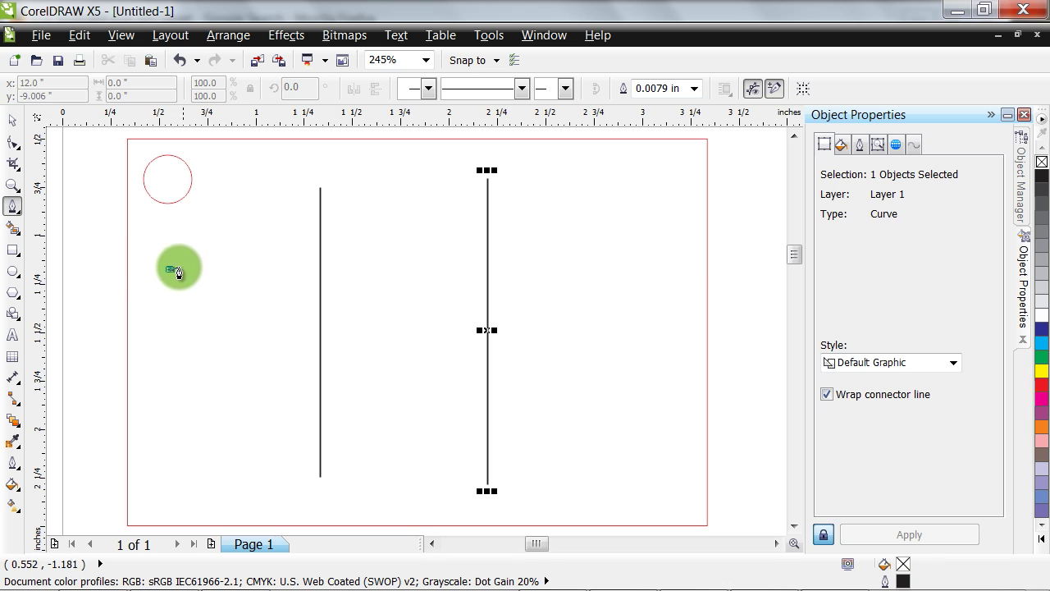
pyautogui.click(660, 269)
pyautogui.press('Escape')
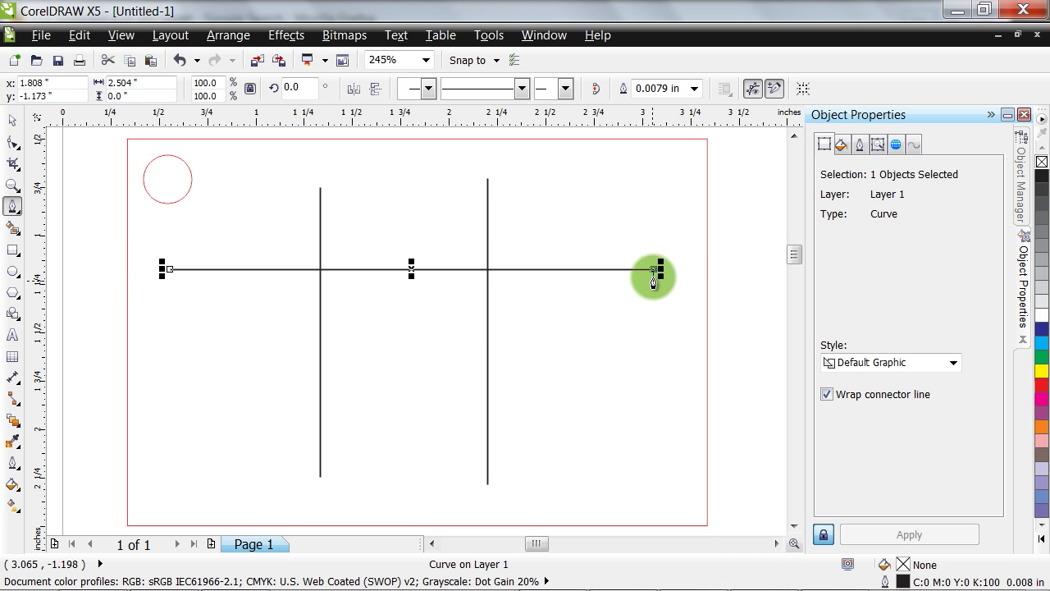
pyautogui.click(164, 406)
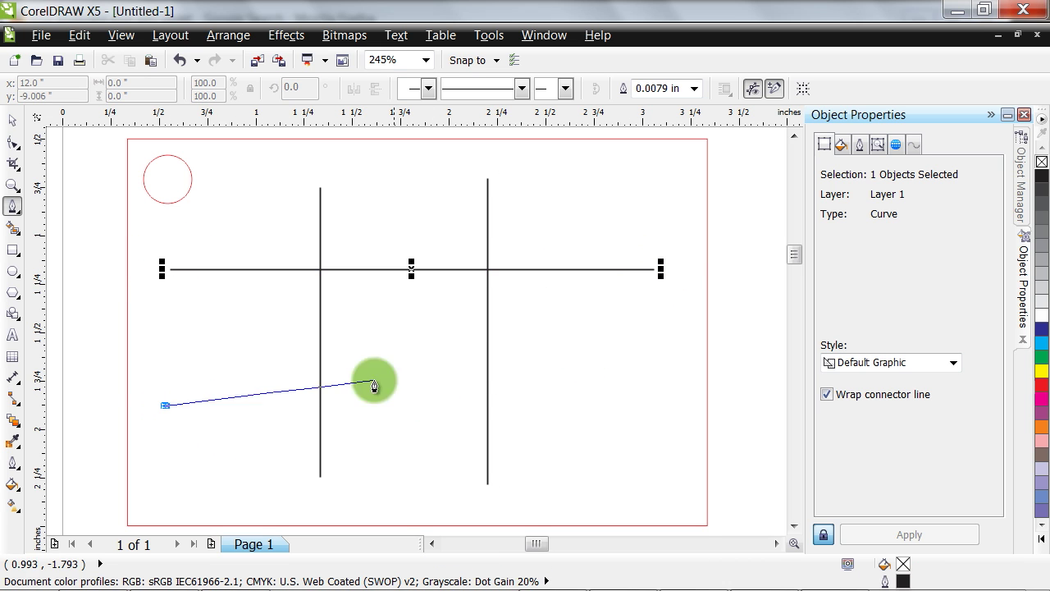
pyautogui.click(666, 405)
pyautogui.press('Escape')
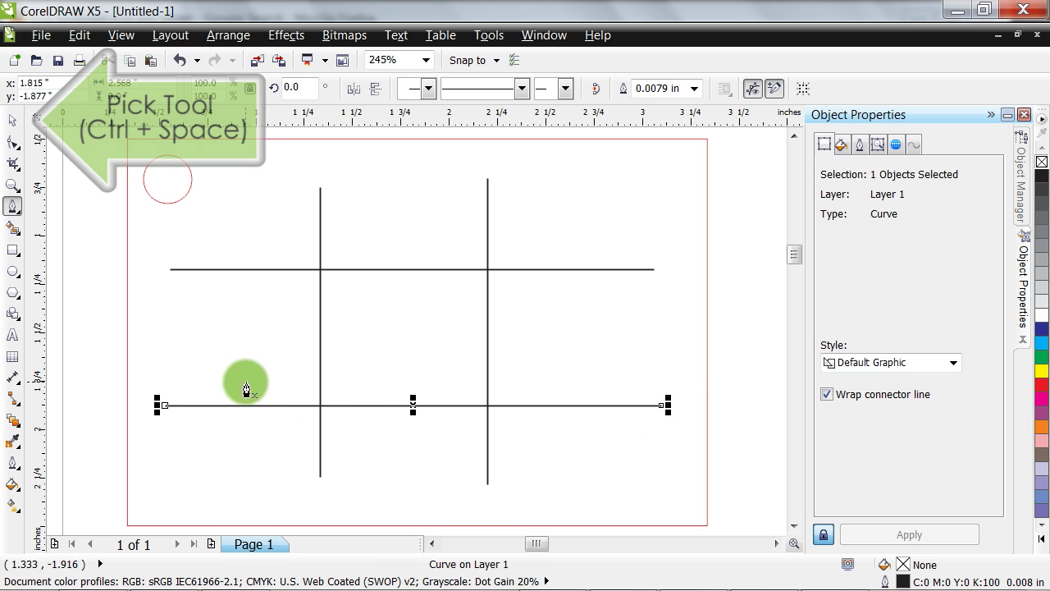
# - Select all four grid lines and set their outline width to 0.02 inch
pyautogui.click(12, 121)
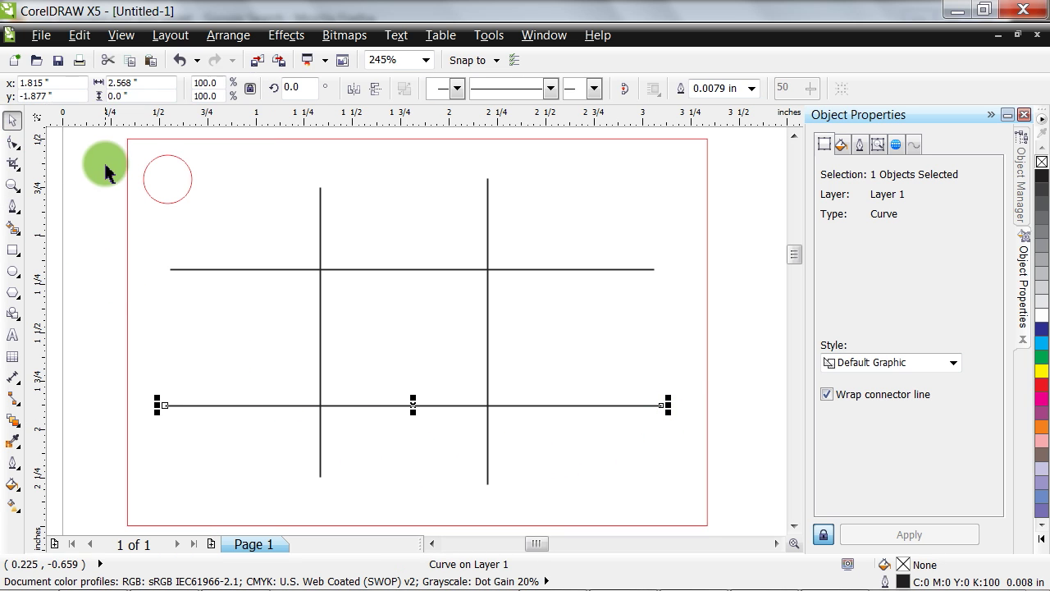
pyautogui.moveTo(107, 153); pyautogui.dragTo(690, 514)
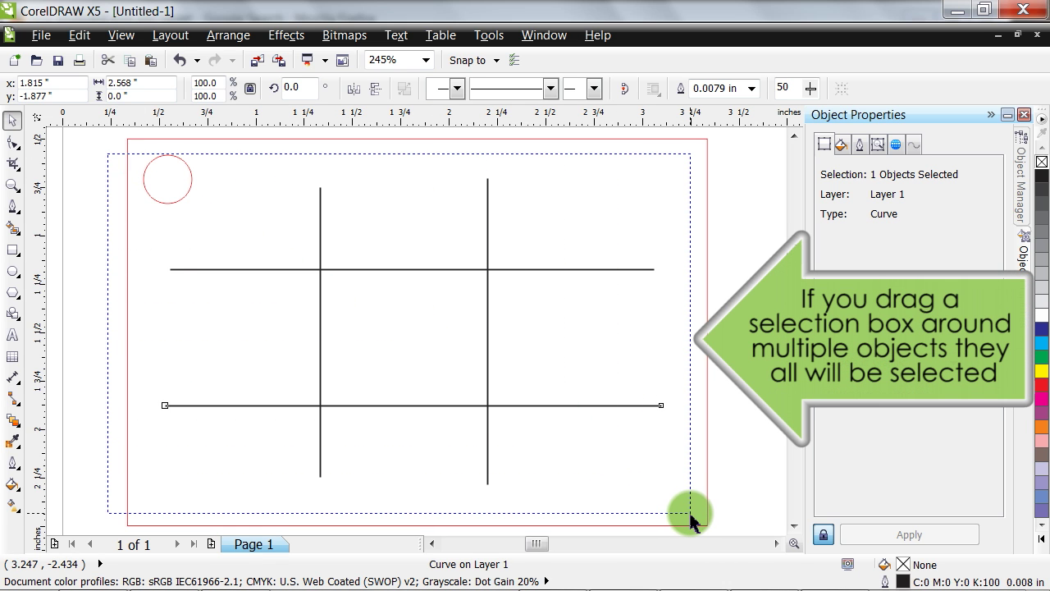
pyautogui.moveTo(690, 515); pyautogui.dragTo(690, 514)
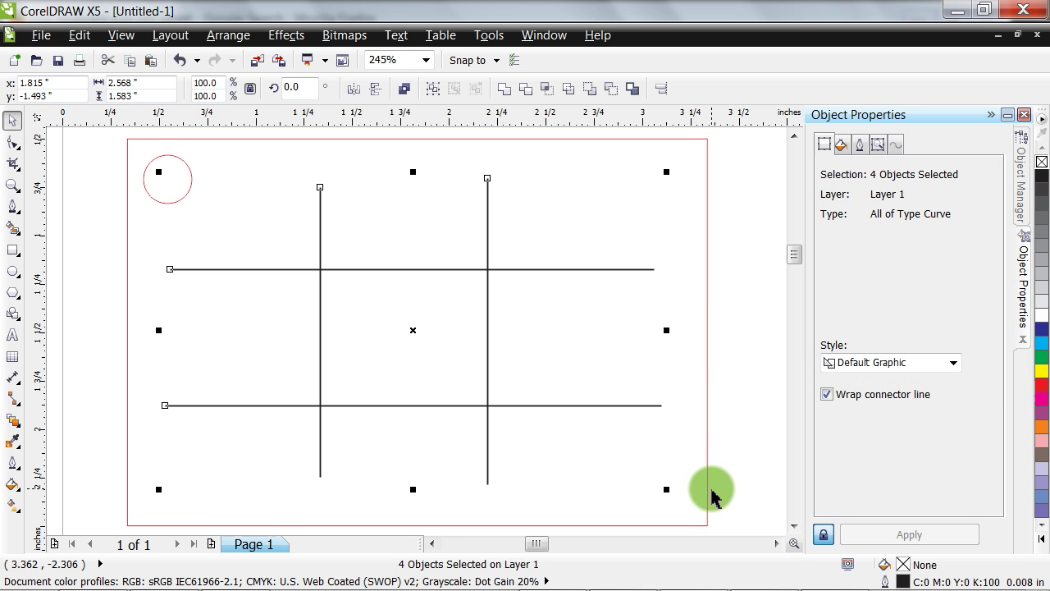
pyautogui.press('F12')
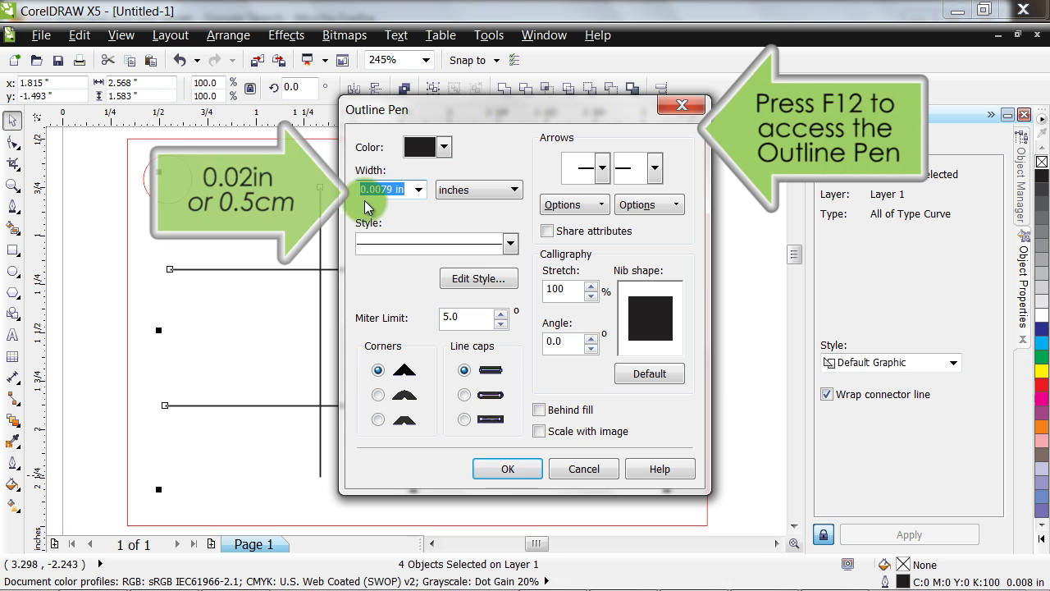
pyautogui.write('0.02')
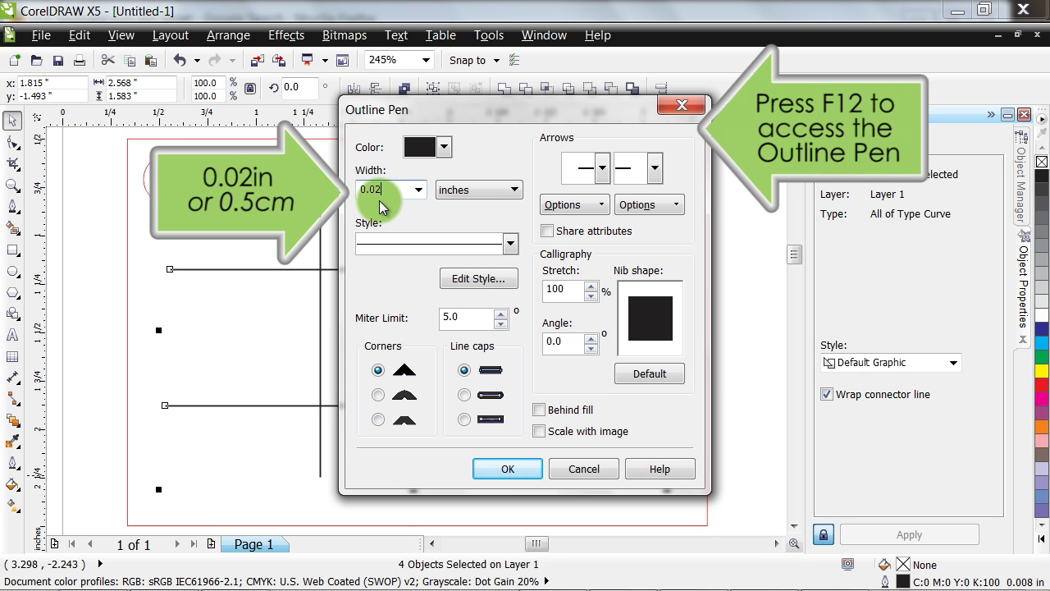
pyautogui.press('Return')
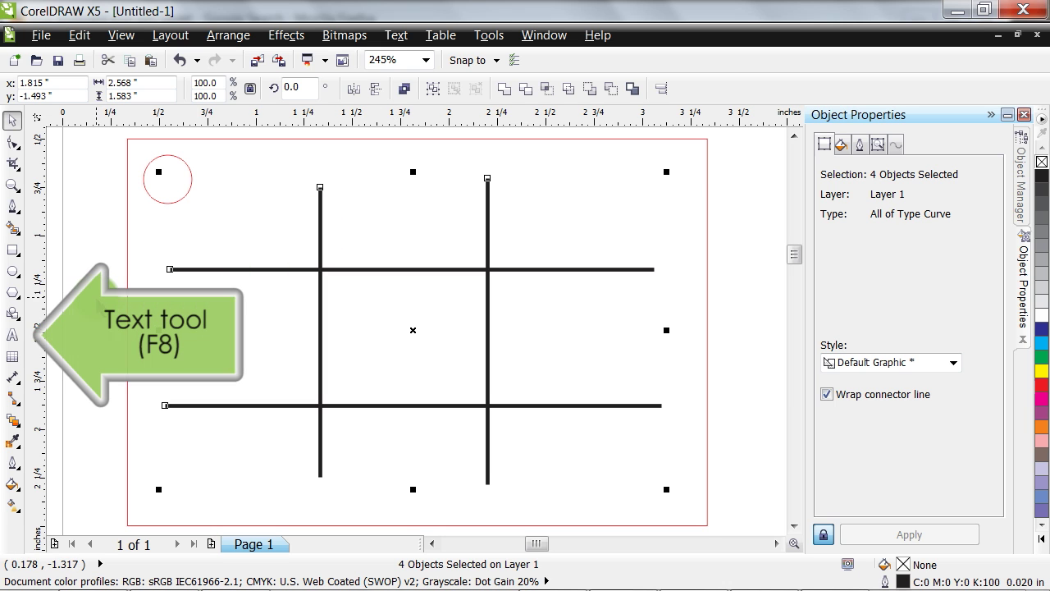
# - Set the Text tool's default artistic text size to 16 pt Arial
pyautogui.press('F8')
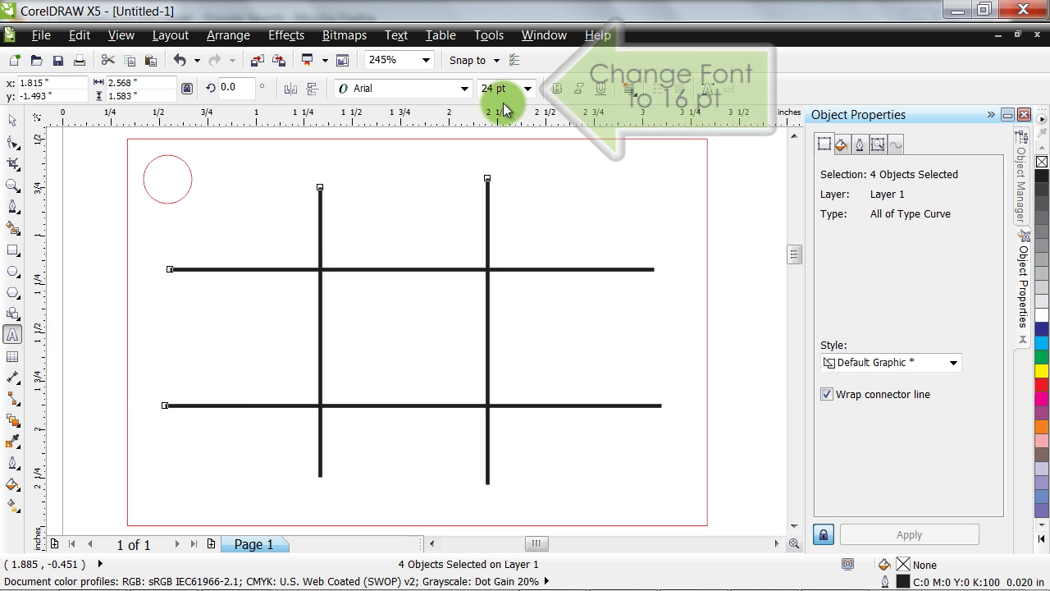
pyautogui.moveTo(513, 90); pyautogui.dragTo(472, 88)
pyautogui.write('16')
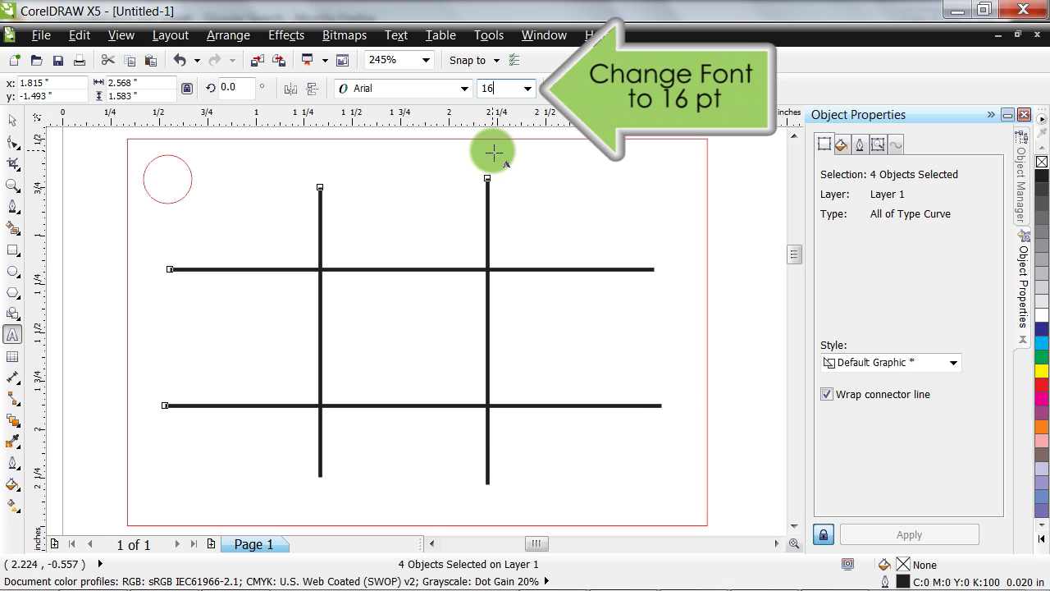
pyautogui.press('Return')
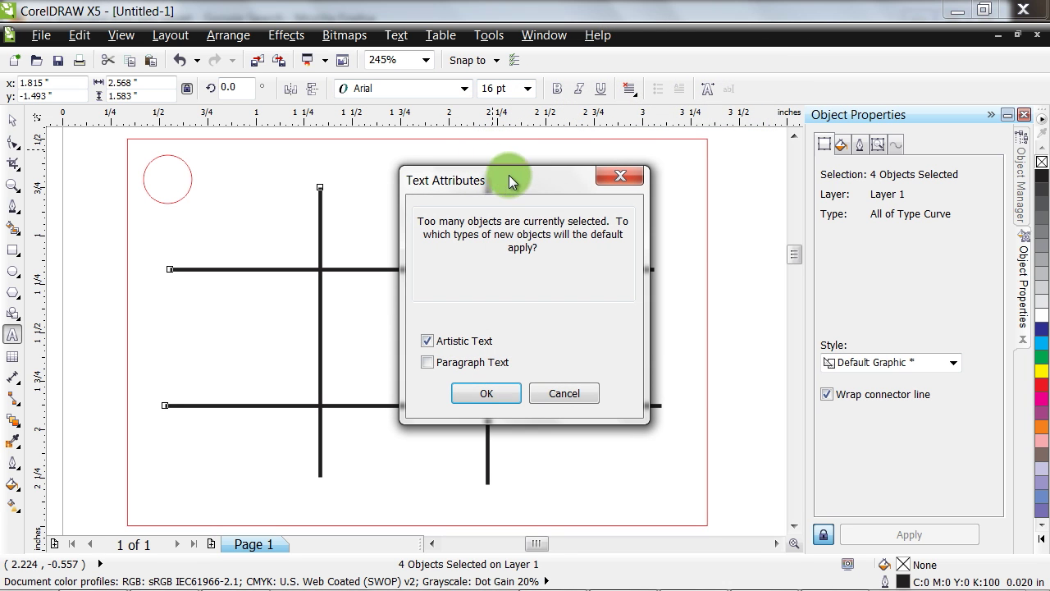
pyautogui.click(503, 392)
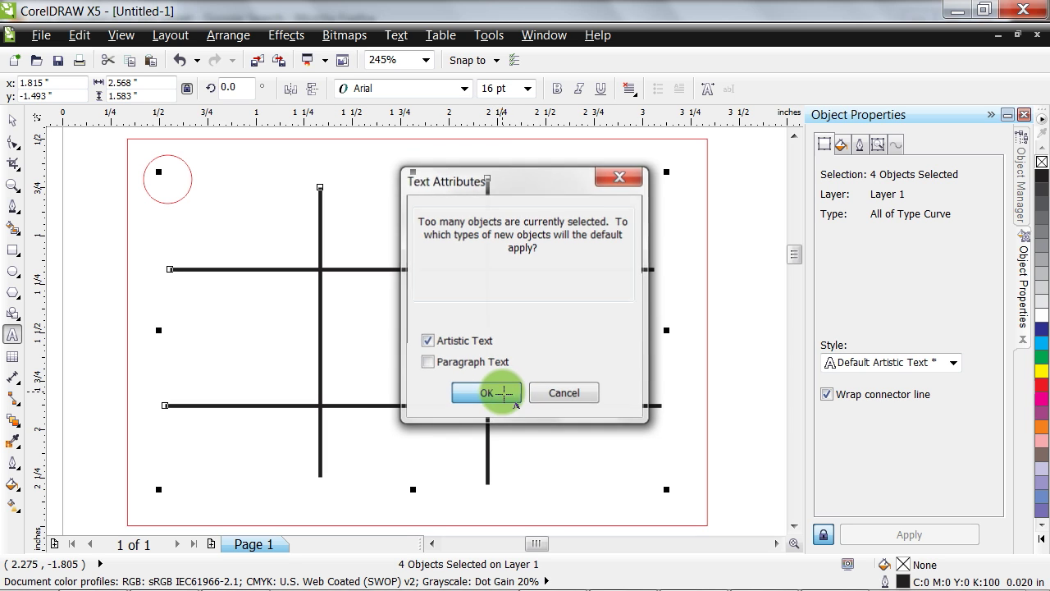
# - Type the header labels Corel, Epilog and Result in the top row
pyautogui.click(180, 230)
pyautogui.write('Corel')
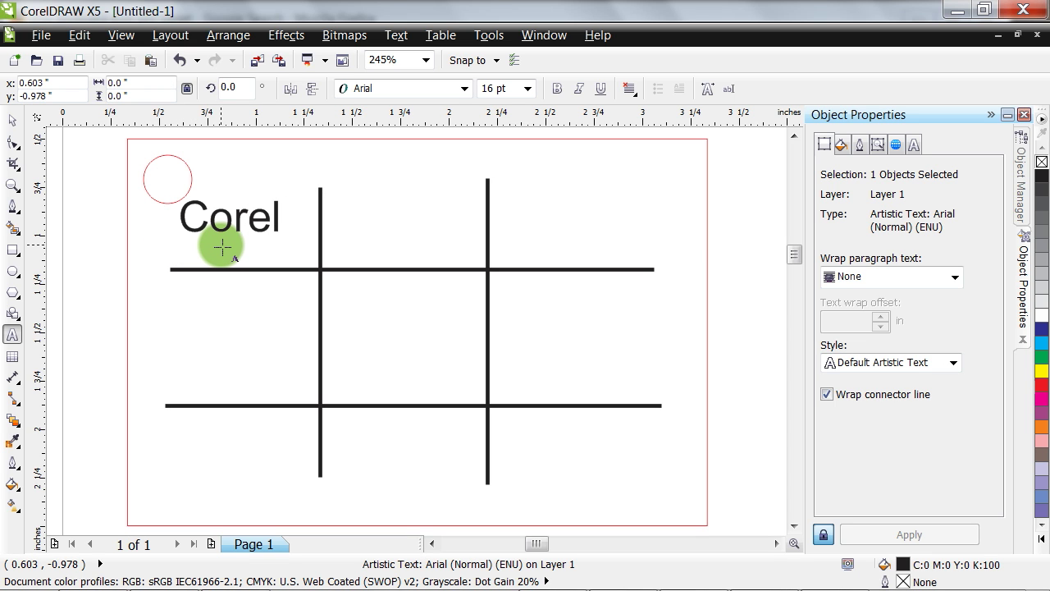
pyautogui.click(341, 215)
pyautogui.write('Epilog')
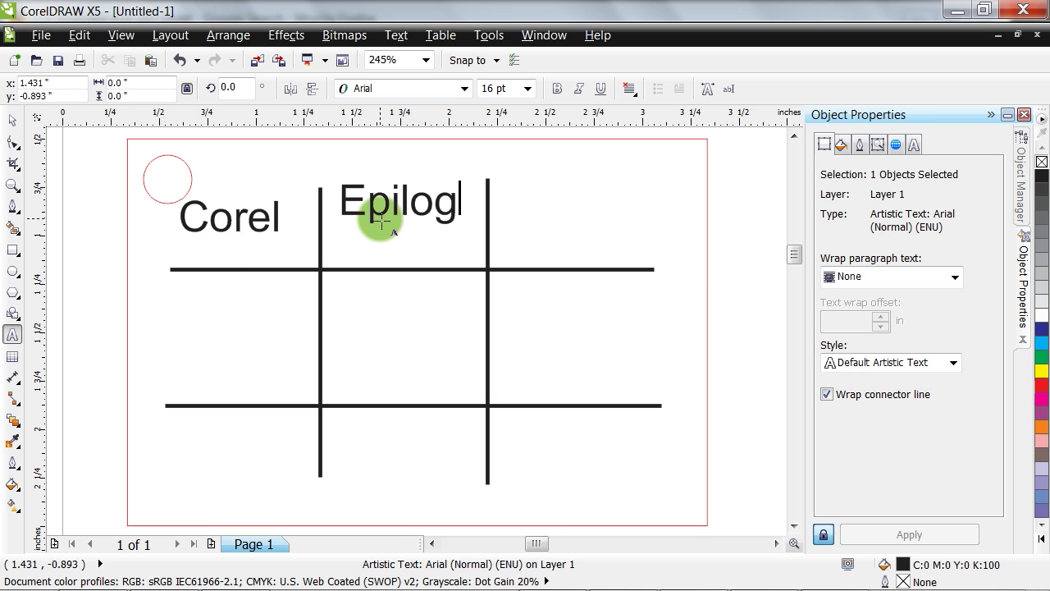
pyautogui.click(525, 227)
pyautogui.write('Result')
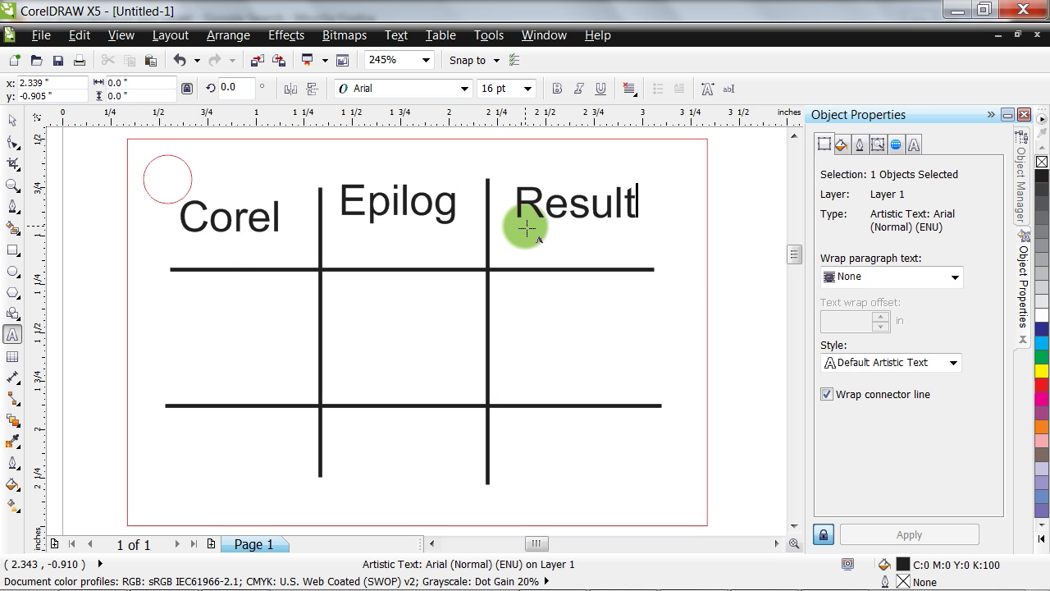
# - Type Hairline, Vector and Cut in the middle row cells
pyautogui.click(237, 348)
pyautogui.write('Hairline')
pyautogui.click(397, 359)
pyautogui.write('V')
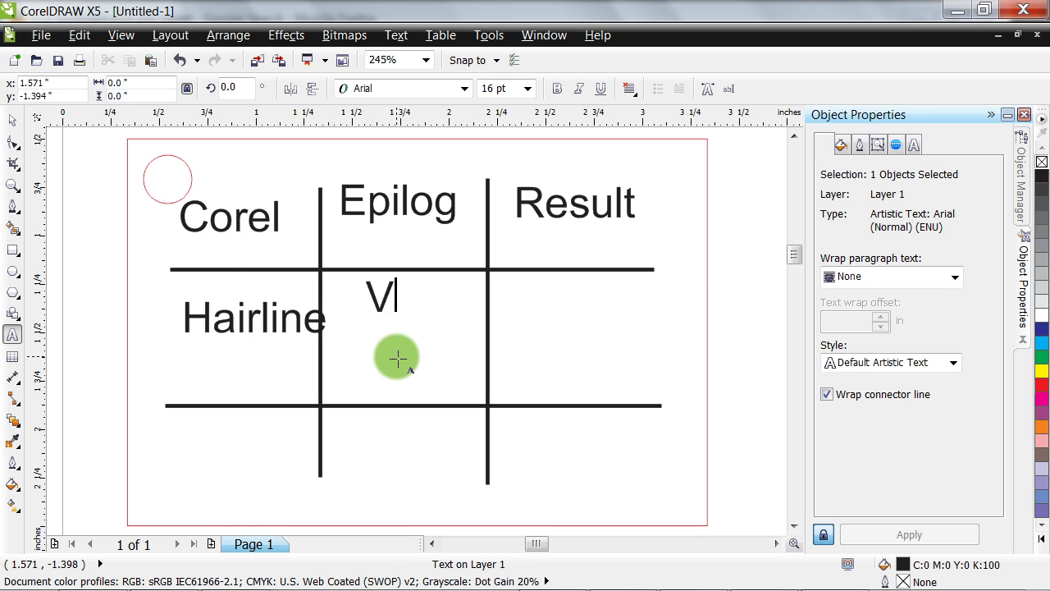
pyautogui.write('ector')
pyautogui.click(578, 328)
pyautogui.write('Cut')
# - Type >0.001in and Raster in the bottom row and start Engrave
pyautogui.click(212, 460)
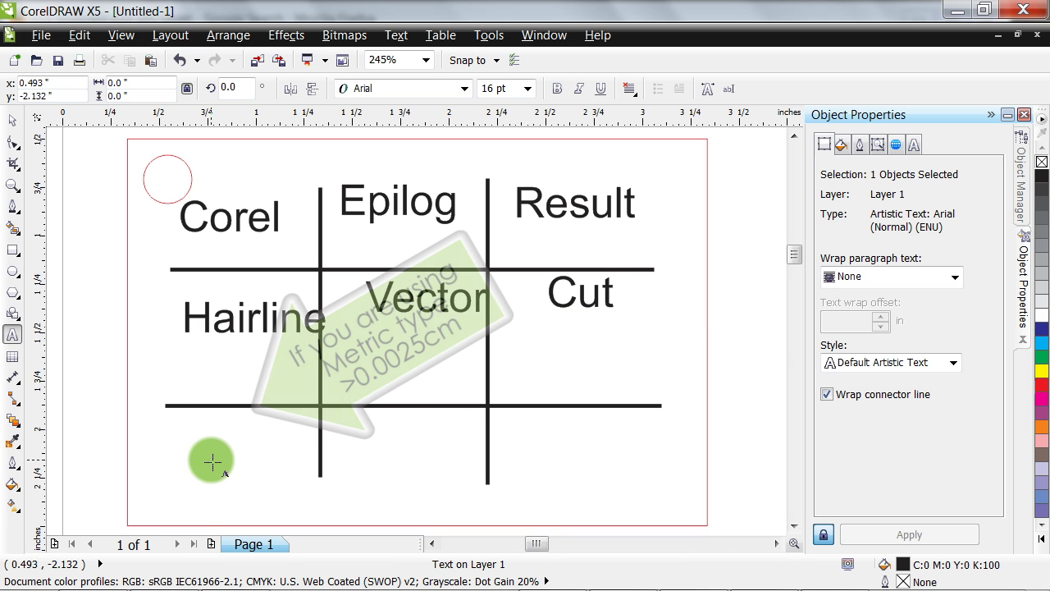
pyautogui.write('>0.001in')
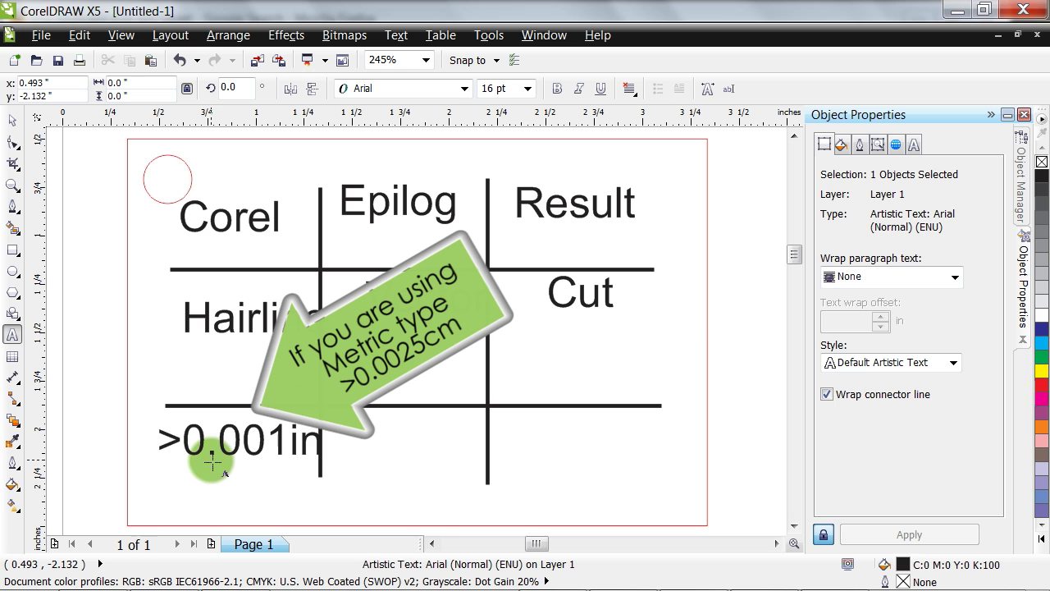
pyautogui.click(364, 448)
pyautogui.write('Raster')
pyautogui.click(530, 443)
# - Finish the Engrave label and centre Corel, Hairline and >0.001in in their cells
pyautogui.write('Engrave')
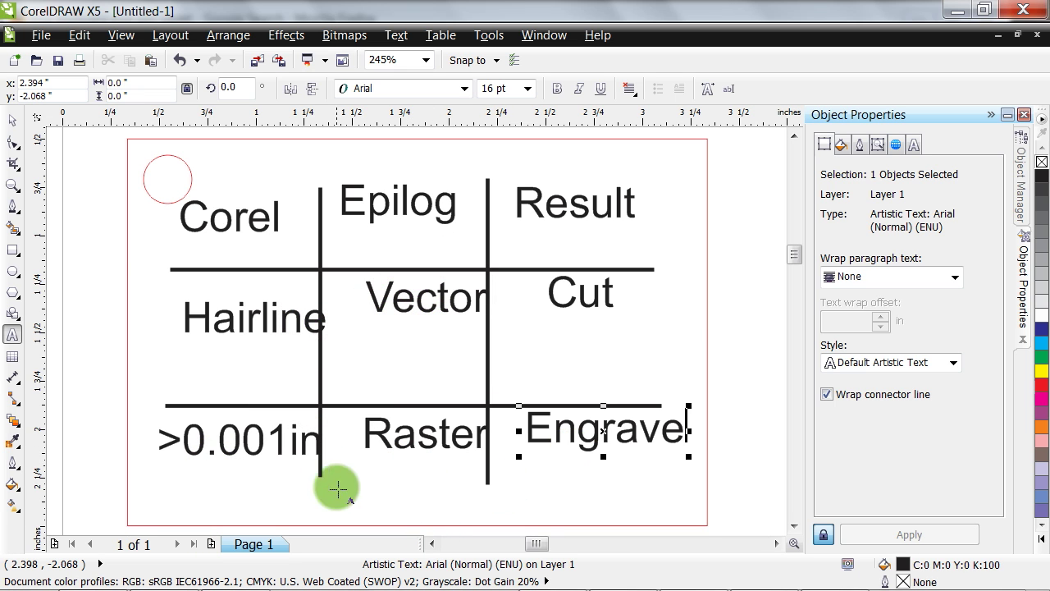
pyautogui.click(12, 120)
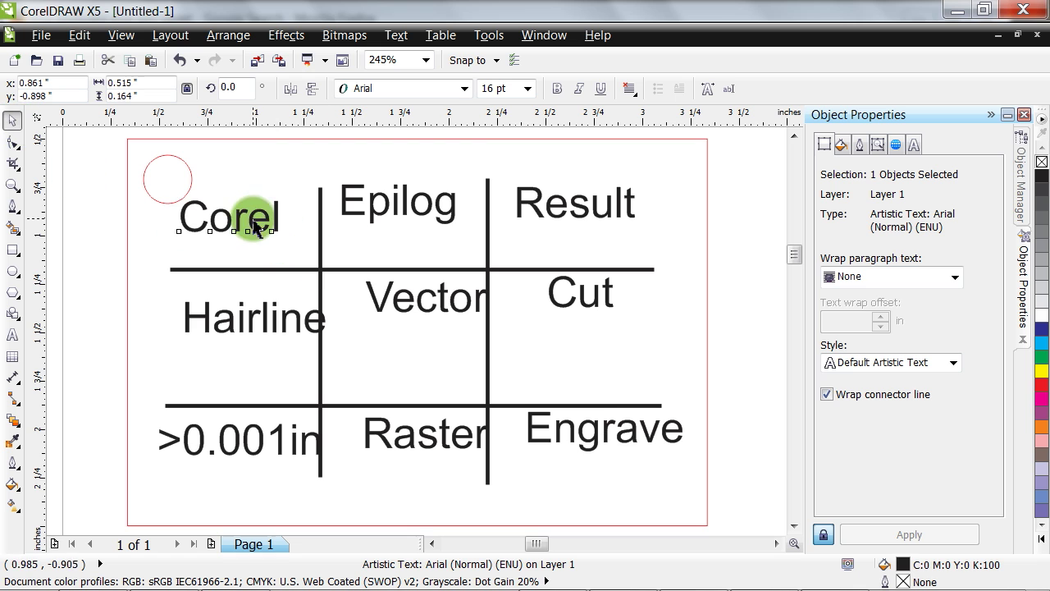
pyautogui.moveTo(251, 219); pyautogui.dragTo(258, 231)
pyautogui.moveTo(275, 322); pyautogui.dragTo(254, 327)
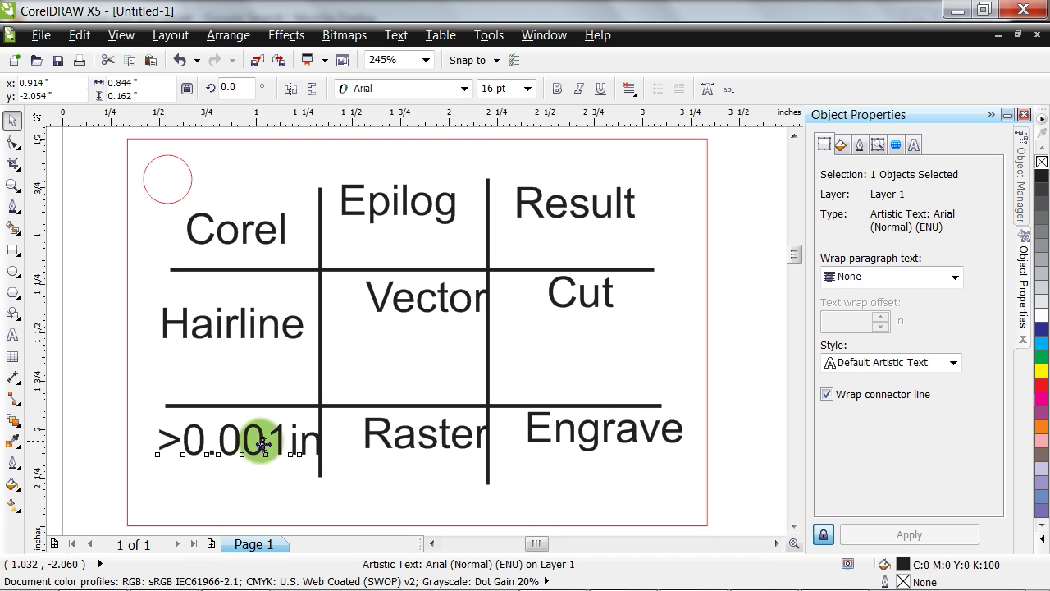
pyautogui.moveTo(270, 439); pyautogui.dragTo(260, 439)
# - Reposition the grid lines and move Cut and Engrave into their cells
pyautogui.moveTo(322, 371); pyautogui.dragTo(337, 371)
pyautogui.moveTo(300, 407); pyautogui.dragTo(294, 379)
pyautogui.moveTo(312, 269); pyautogui.dragTo(308, 271)
pyautogui.moveTo(550, 307); pyautogui.dragTo(554, 342)
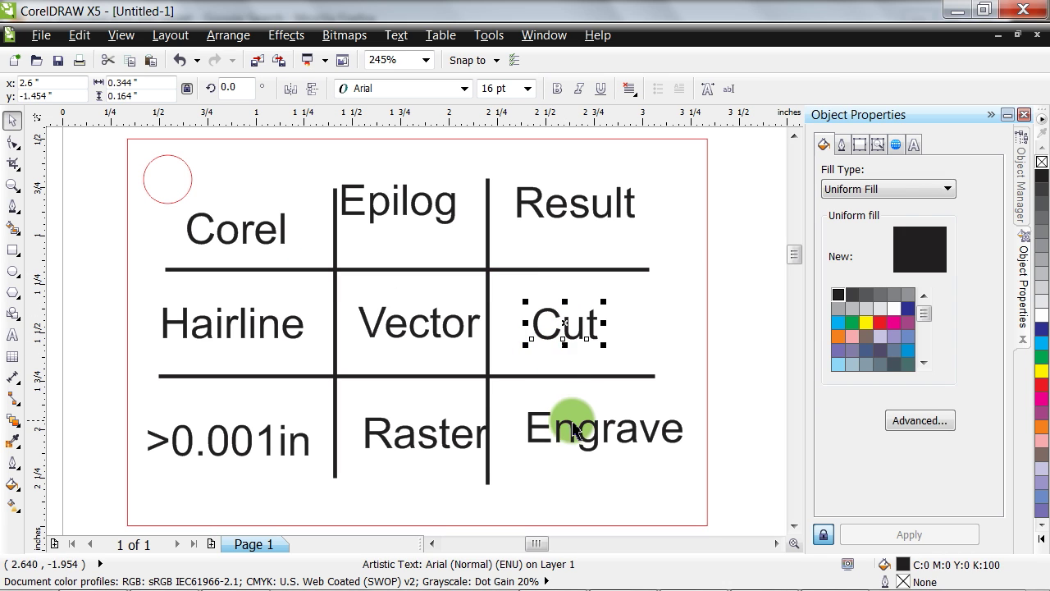
pyautogui.moveTo(563, 422); pyautogui.dragTo(558, 426)
pyautogui.moveTo(489, 386); pyautogui.dragTo(504, 393)
# - Move the Epilog and Result labels down into their header cells
pyautogui.click(410, 215)
pyautogui.moveTo(410, 215); pyautogui.dragTo(430, 238)
pyautogui.moveTo(520, 216); pyautogui.dragTo(532, 242)
pyautogui.click(531, 283)
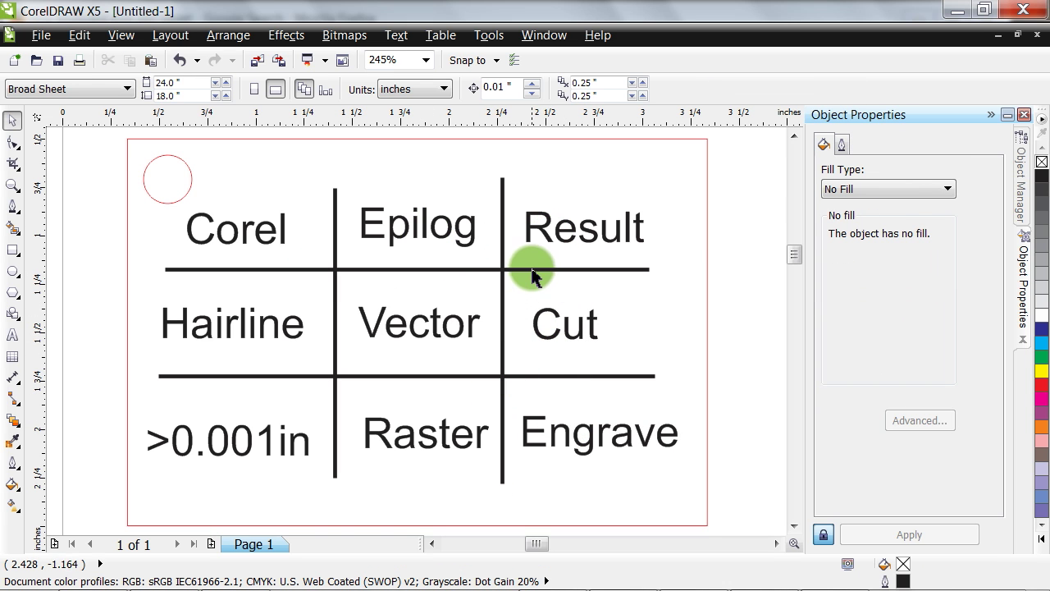
# - Thicken the line under the header row to a 0.04 inch outline
pyautogui.click(535, 269)
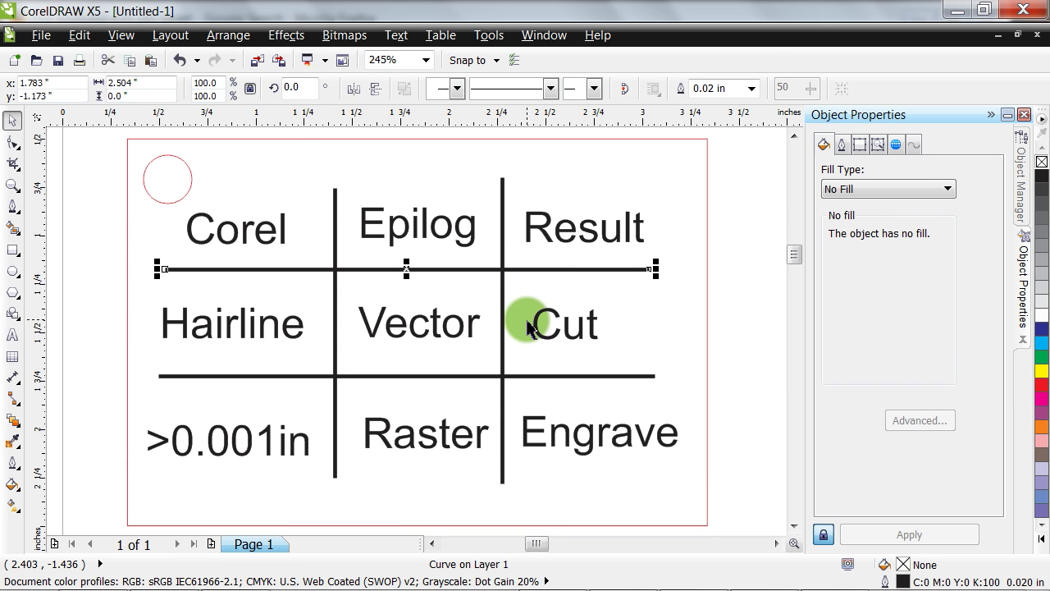
pyautogui.press('F12')
pyautogui.doubleClick(385, 189)
pyautogui.write('.04')
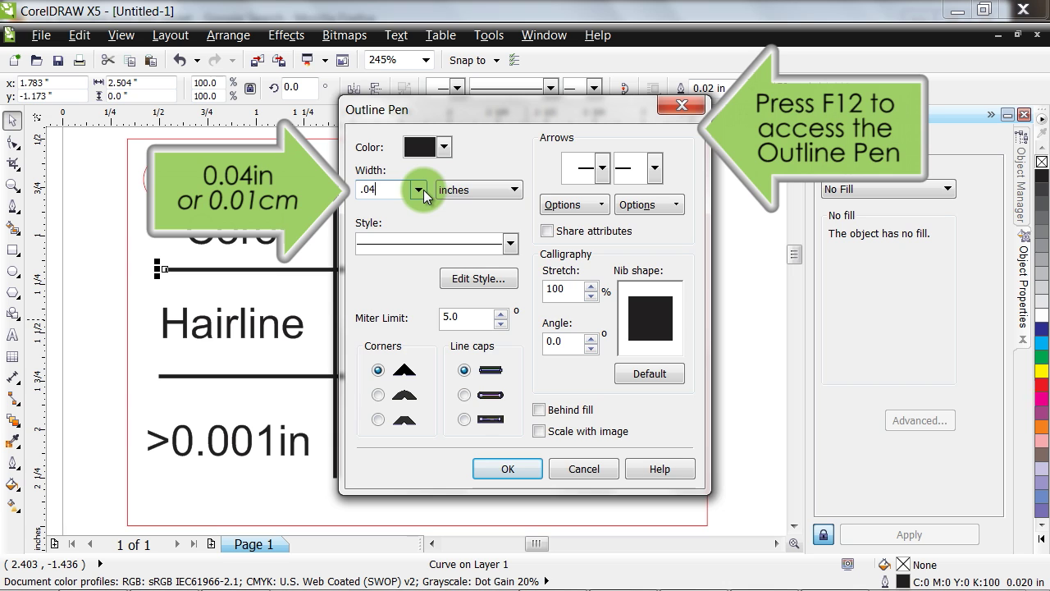
pyautogui.press('Return')
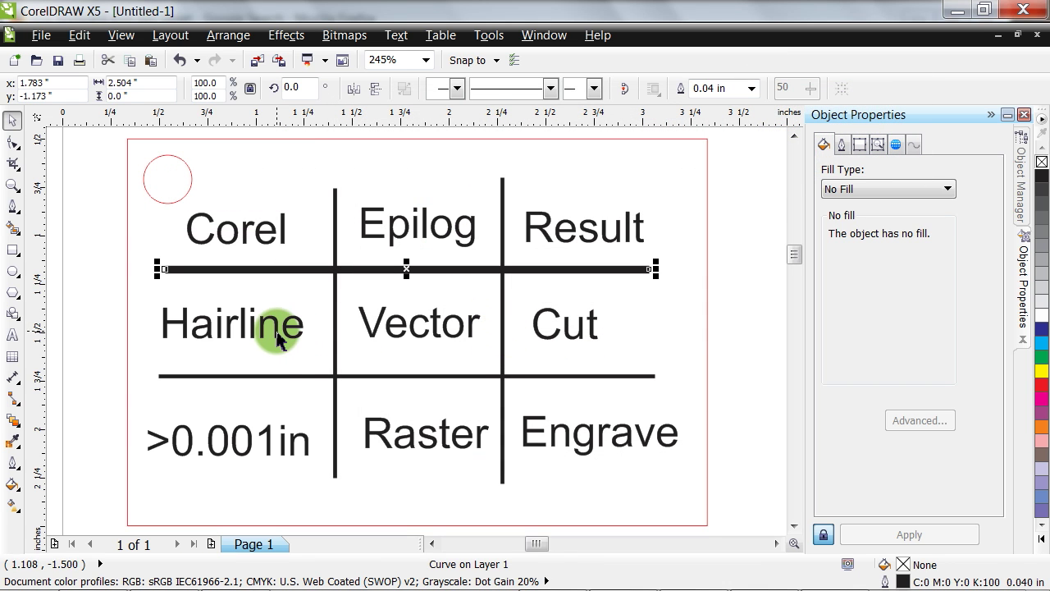
# - Give the middle-row words Hairline, Vector and Cut a red hairline outline with no fill
pyautogui.click(277, 339)
pyautogui.keyDown('shift'); pyautogui.click(375, 321); pyautogui.keyUp('shift')
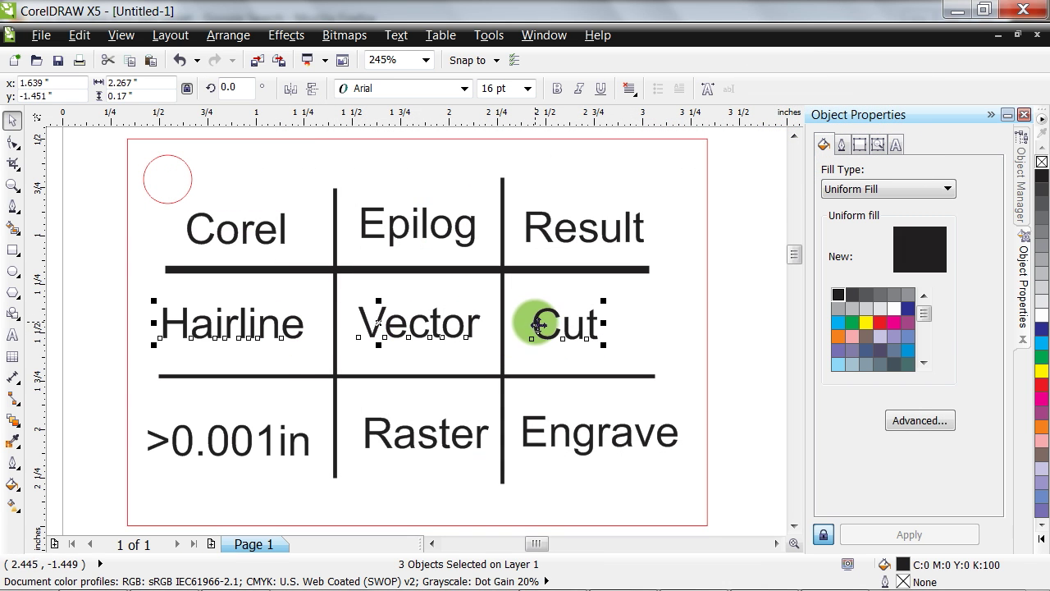
pyautogui.press('F12')
pyautogui.click(419, 190)
pyautogui.click(412, 220)
pyautogui.click(443, 147)
pyautogui.click(449, 196)
pyautogui.click(500, 468)
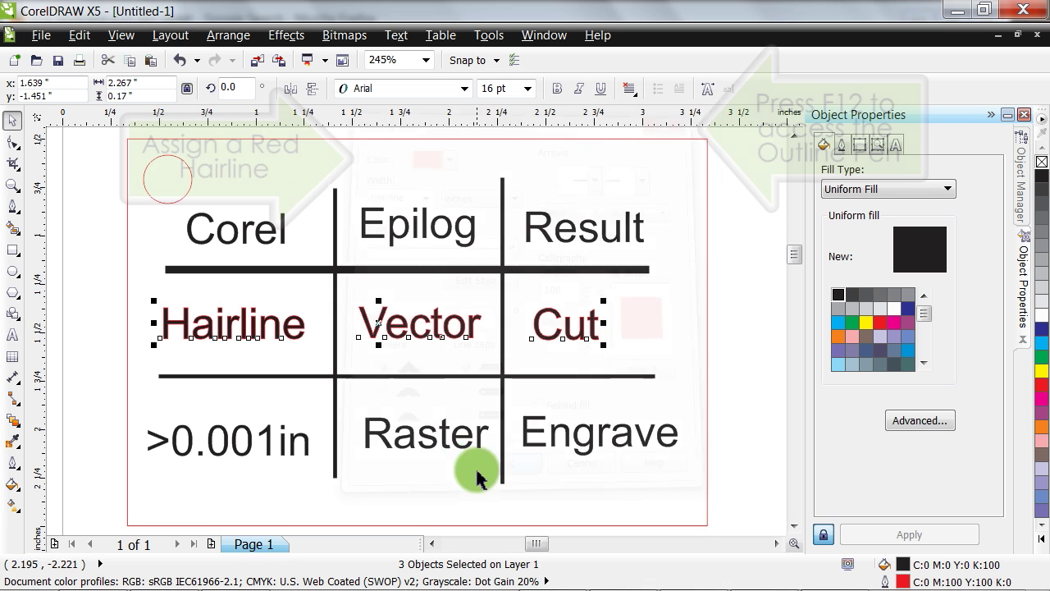
pyautogui.click(15, 488)
pyautogui.click(45, 450)
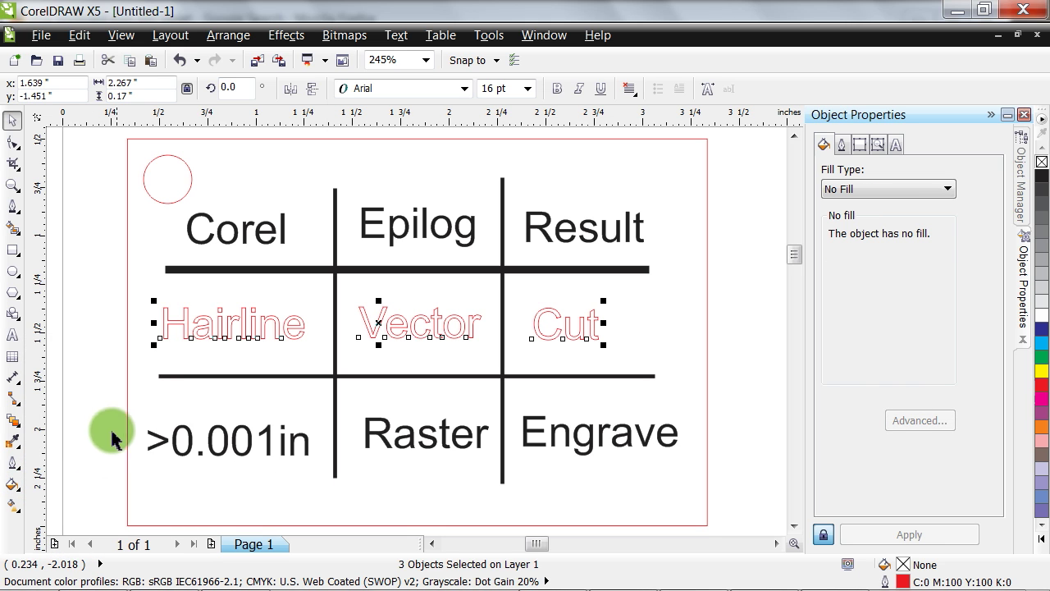
# - Give the bottom-row labels, including >0.001in and Raster, a 0.015-inch outline with no fill
pyautogui.click(164, 404)
pyautogui.click(274, 438)
pyautogui.keyDown('shift'); pyautogui.click(371, 435); pyautogui.keyUp('shift')
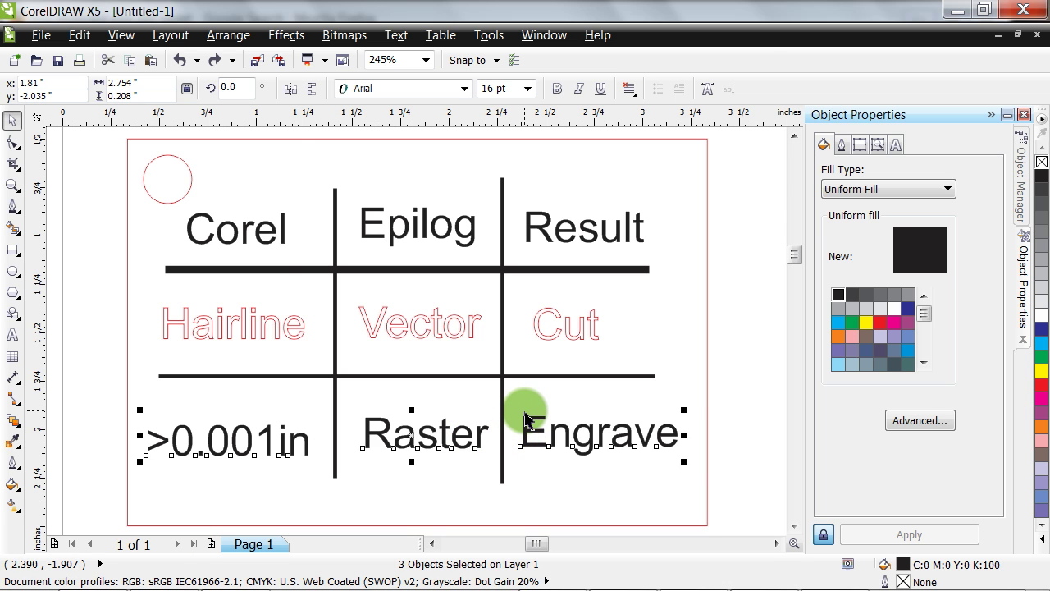
pyautogui.press('F12')
pyautogui.write('.015')
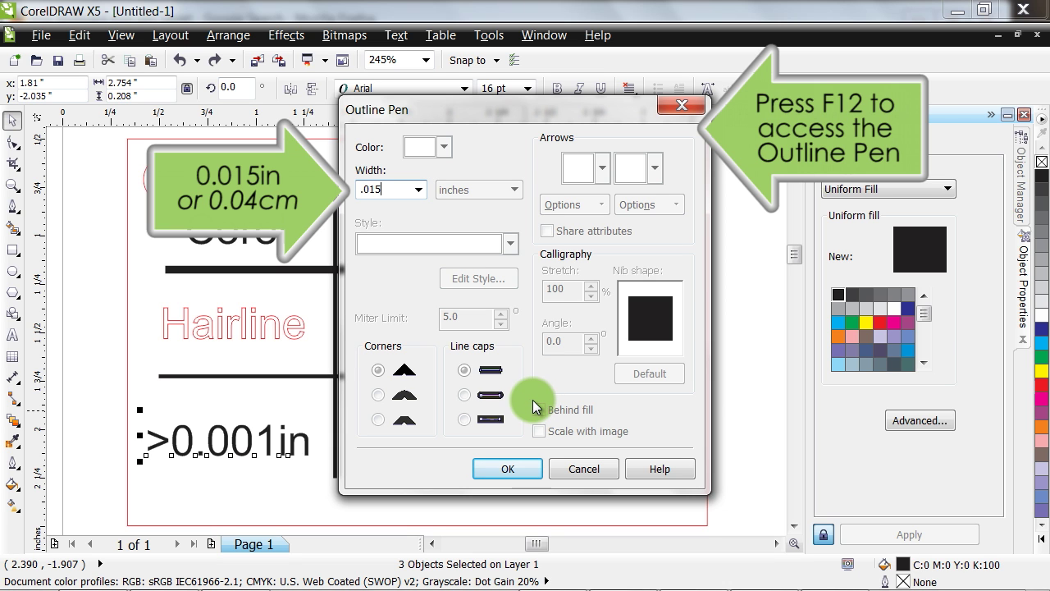
pyautogui.press('Return')
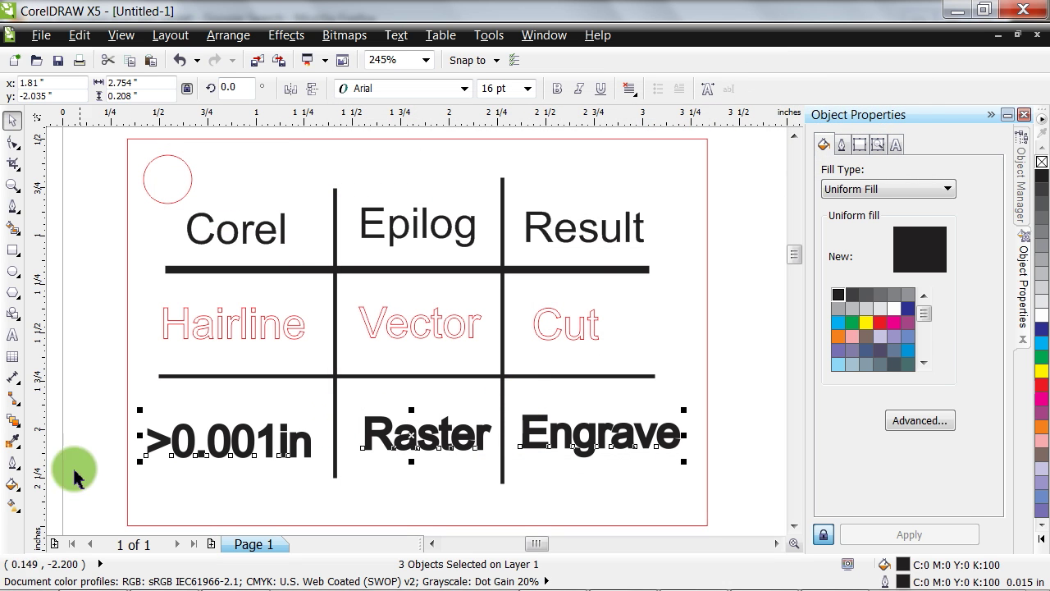
pyautogui.click(12, 490)
pyautogui.click(64, 457)
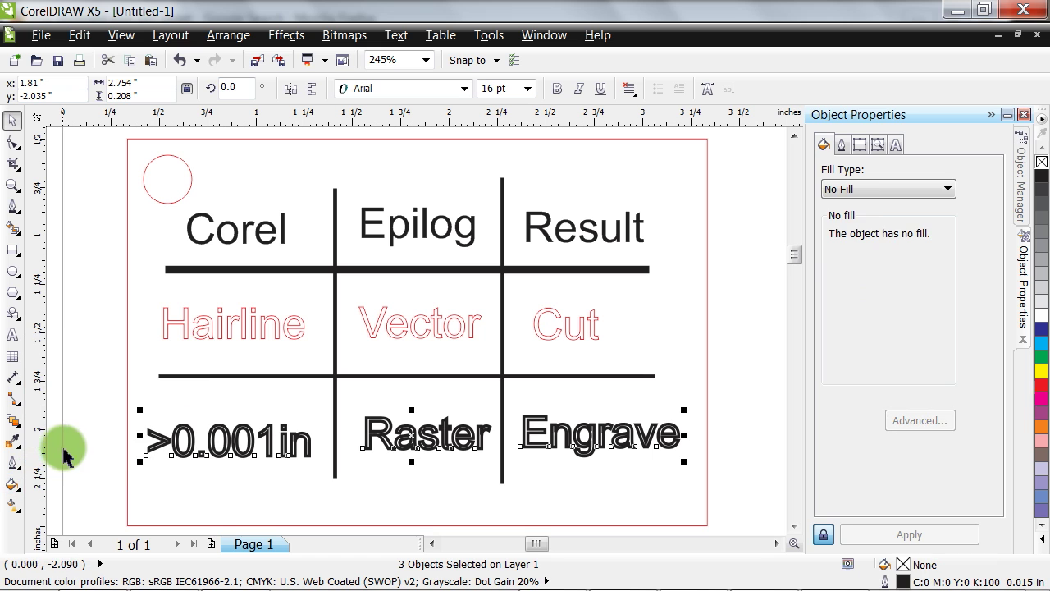